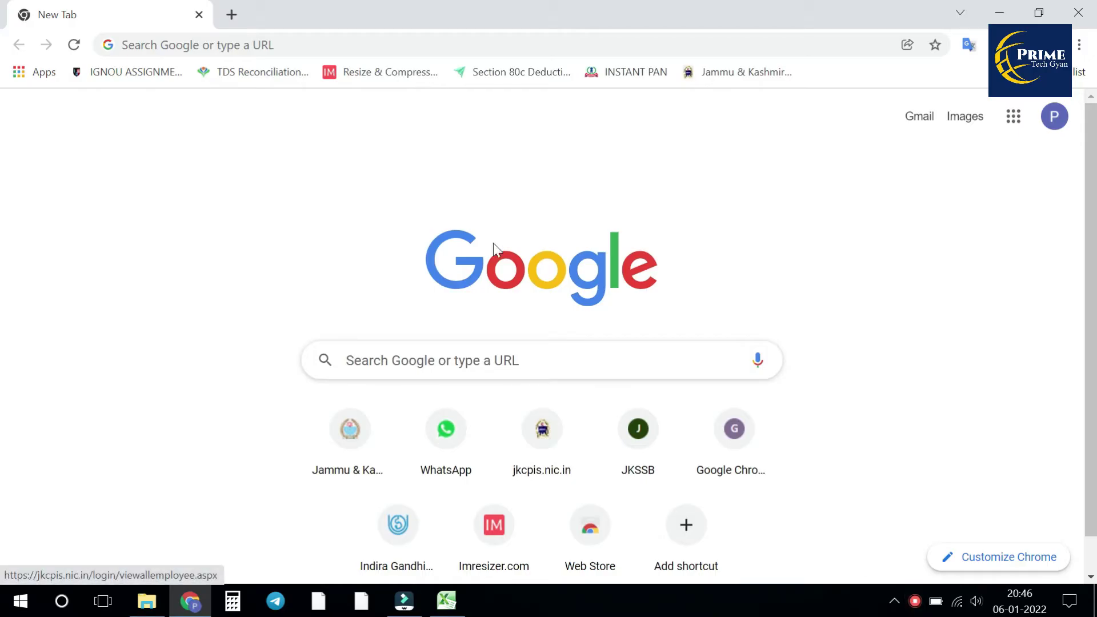
Step: Open the jkpaysys.gov.in website and log in as Maker with the prefilled credentials and the captcha code
click(274, 44)
text(JKAPS)
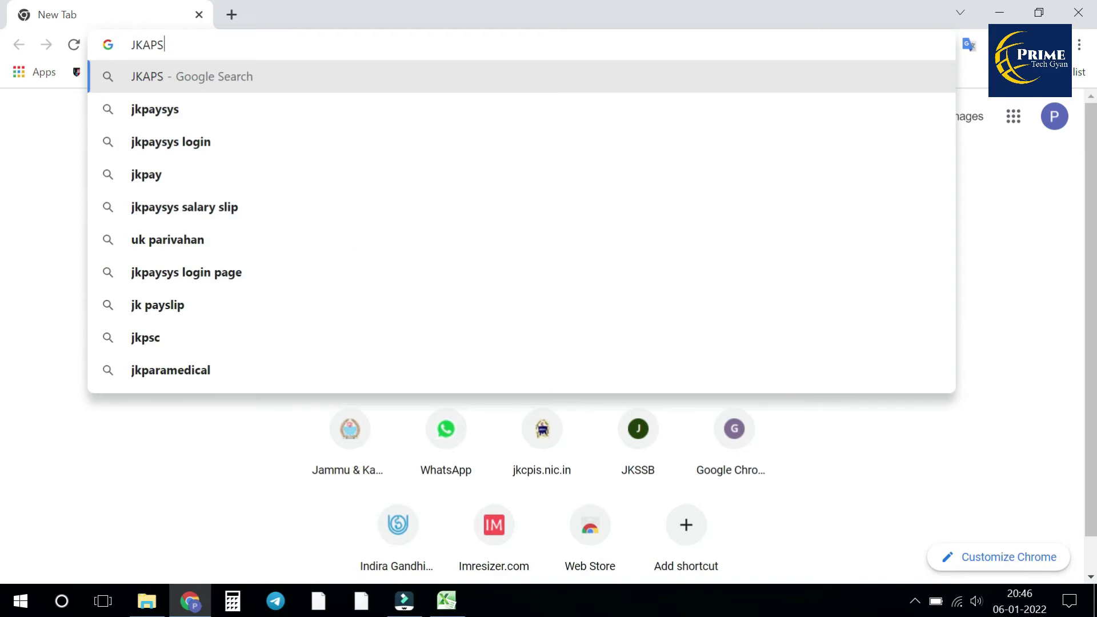
key(Down)
key(Return)
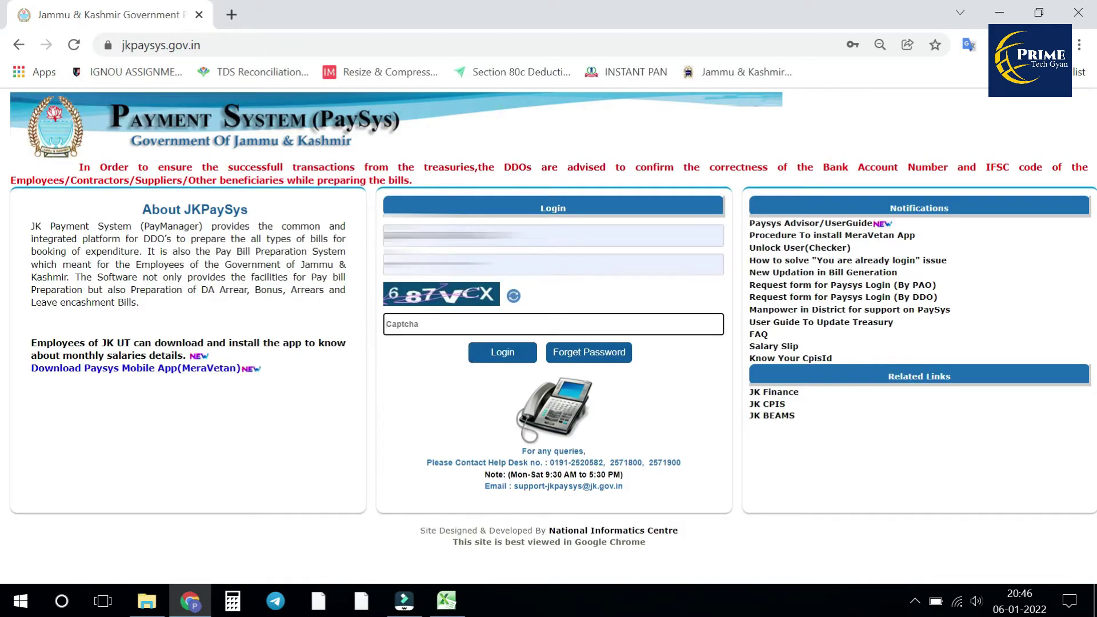
text(687VCX)
click(502, 351)
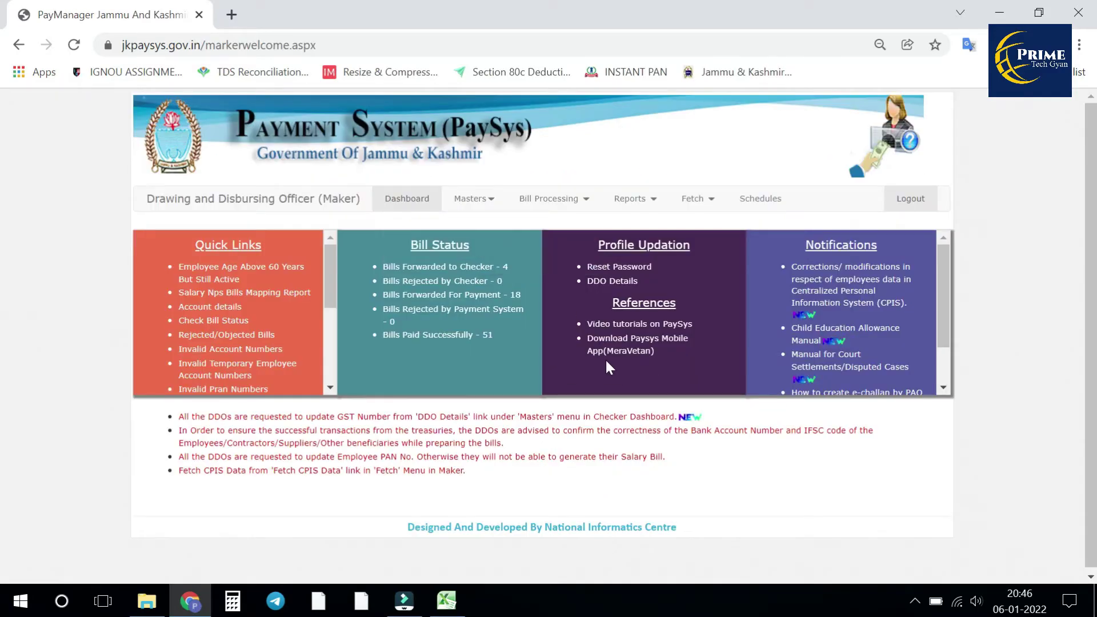
Step: Open the Seventh Paycommission Due Drawn page from the salary bill processing options
click(587, 207)
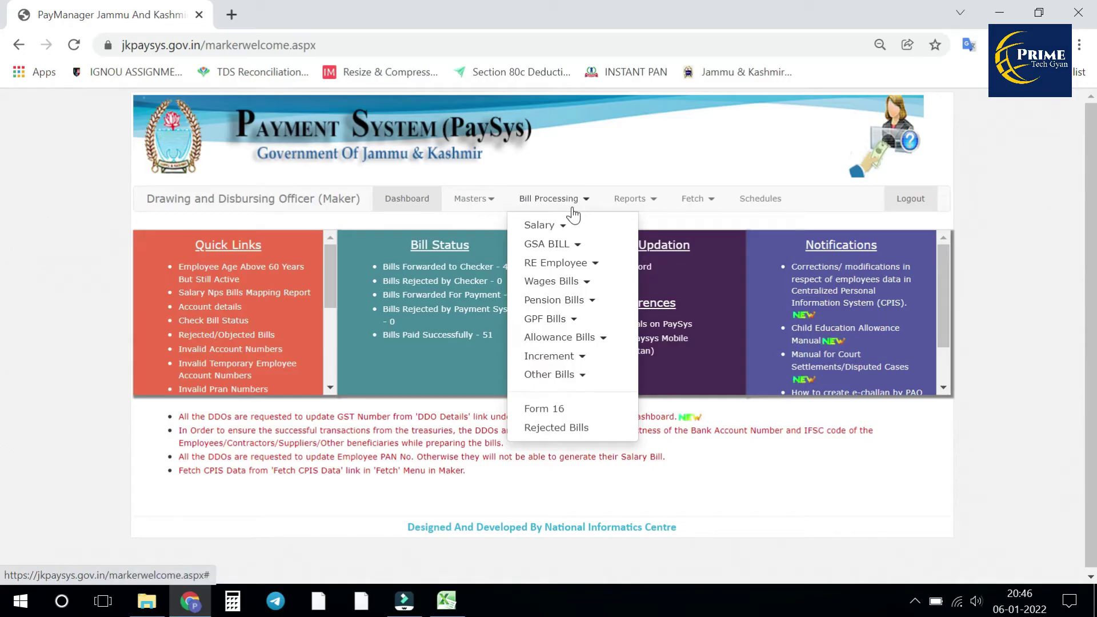
mouse_move(544, 234)
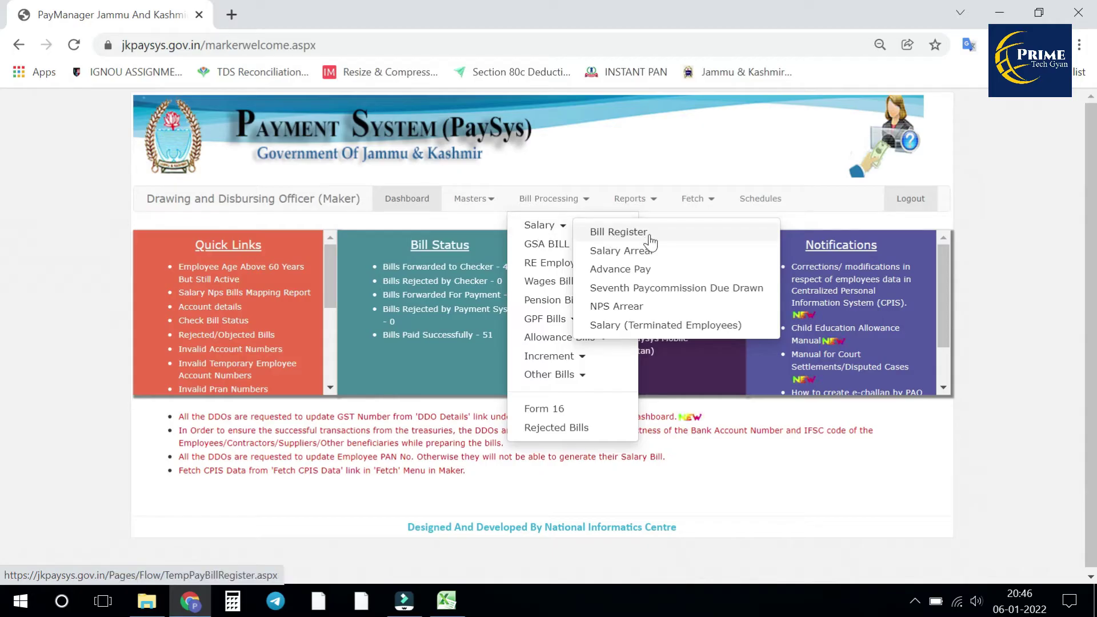
click(652, 295)
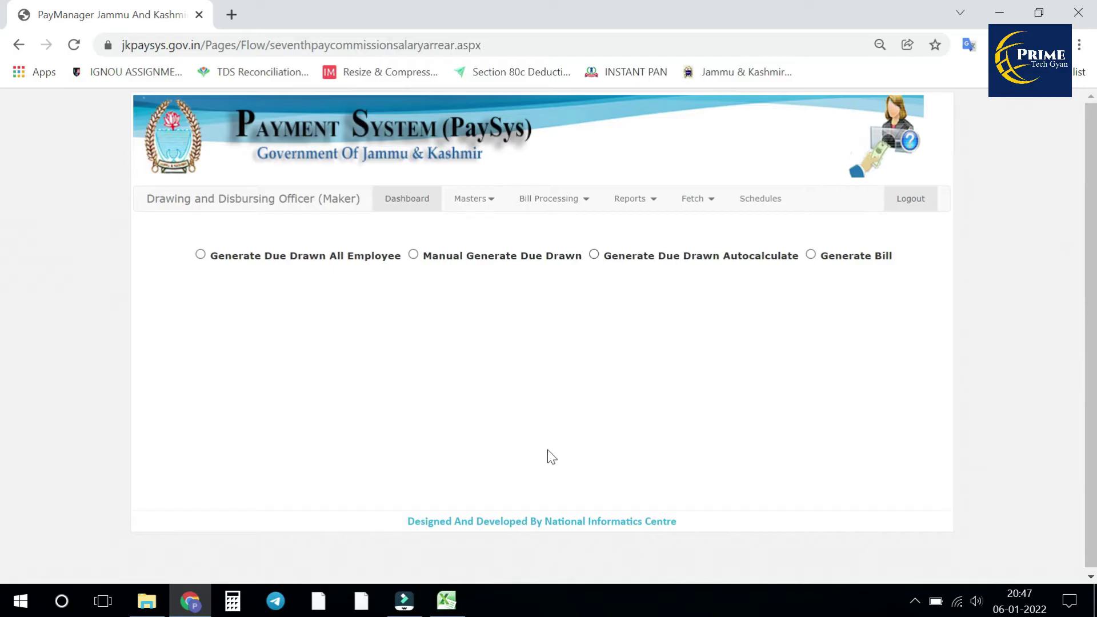
Step: Switch to the Excel due drawn statement and clear the data from the Period column onward for serial number 10 and below
click(447, 600)
scroll(495, 405, up, 7)
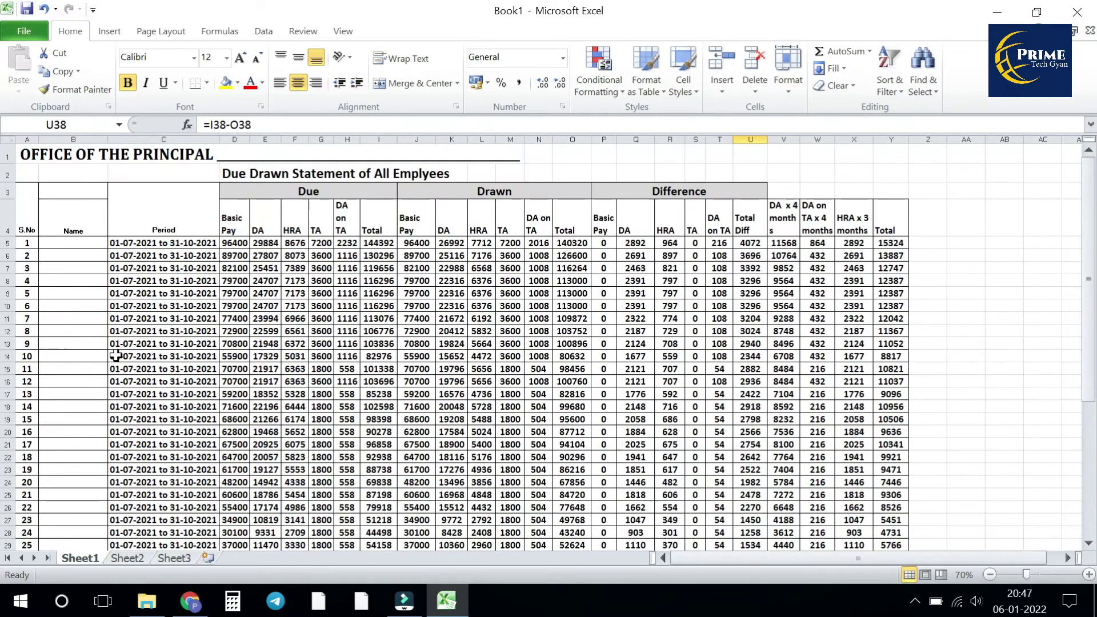
drag(115, 356, 928, 530)
key(Delete)
scroll(538, 380, up, 4)
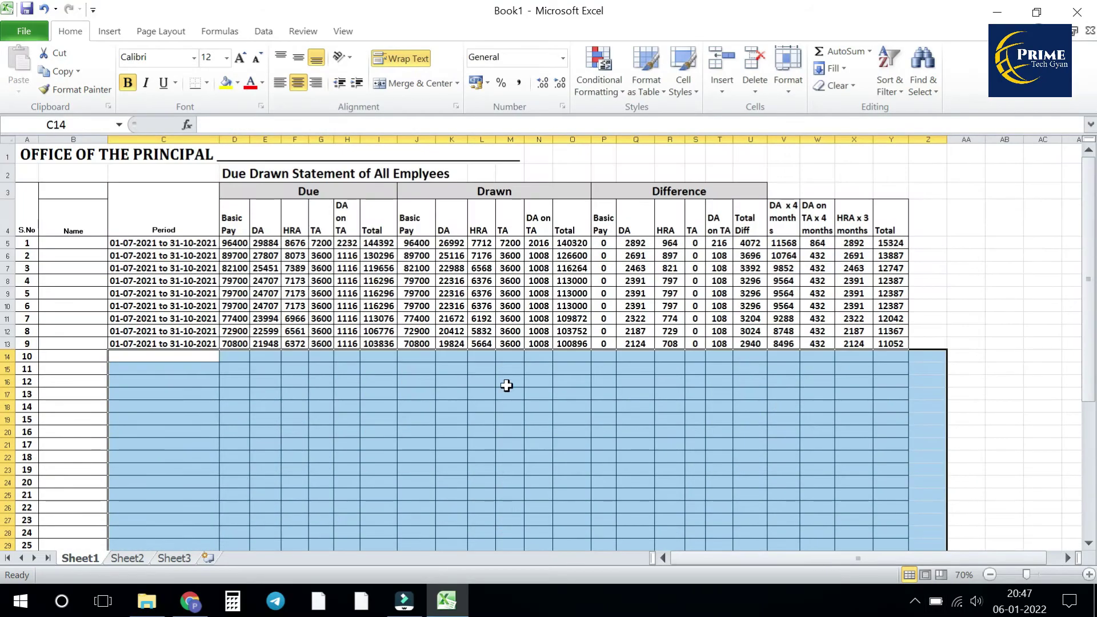
Step: Fill the Period 01-07-2021 to 31-10-2021 down into cell C14 for serial number 10
click(150, 354)
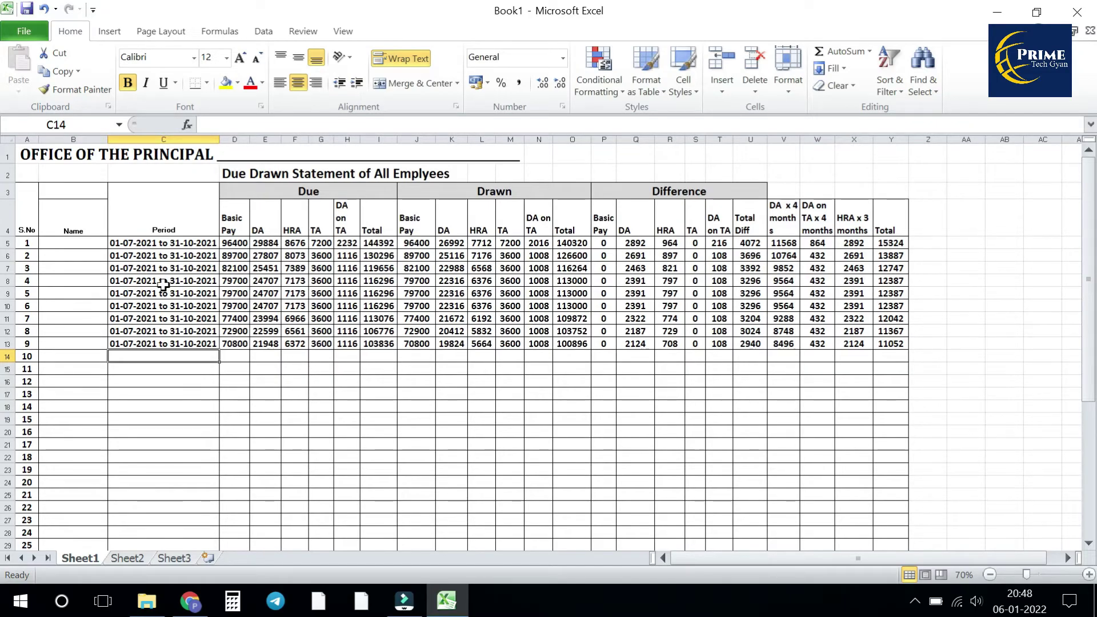
key(ctrl+d)
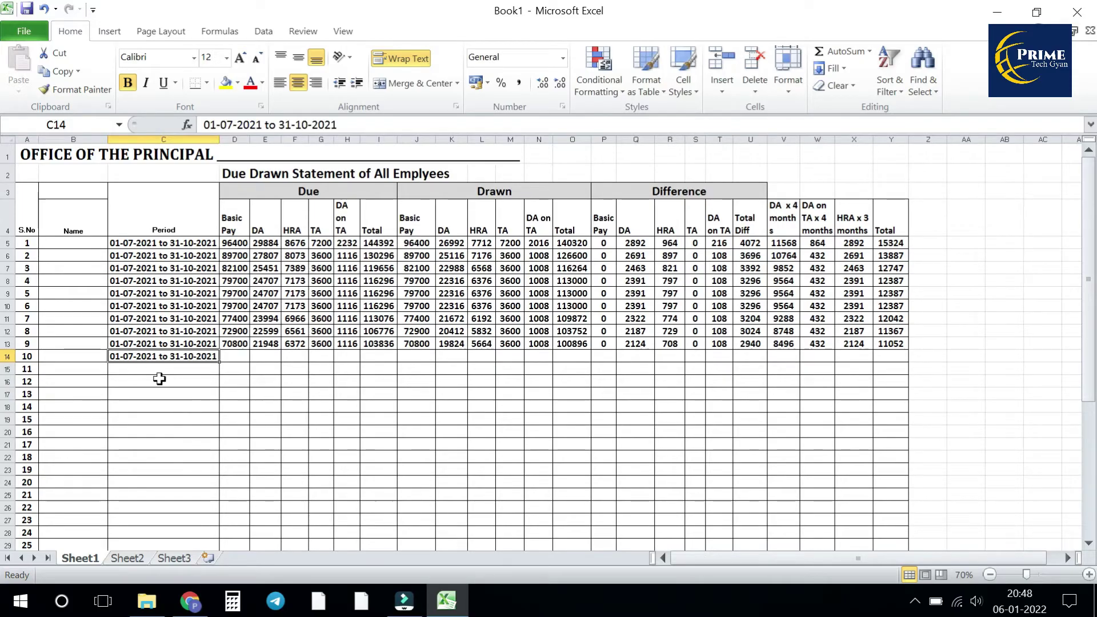
click(237, 358)
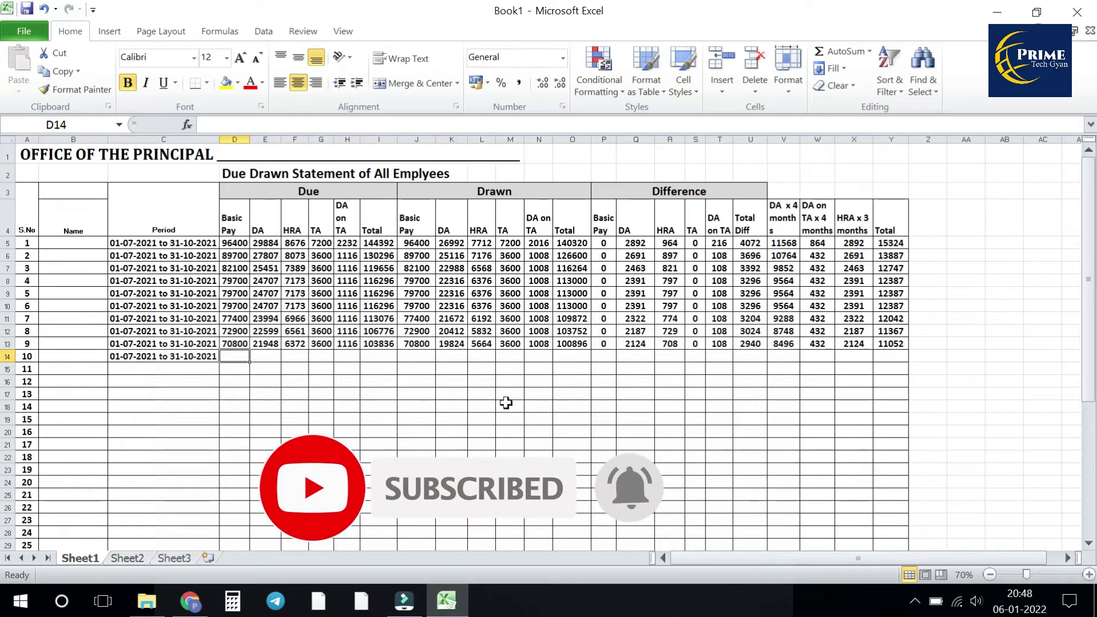
Step: Replace the Due Basic Pay of serial number 9 in cell D13 with 25550
key(Up)
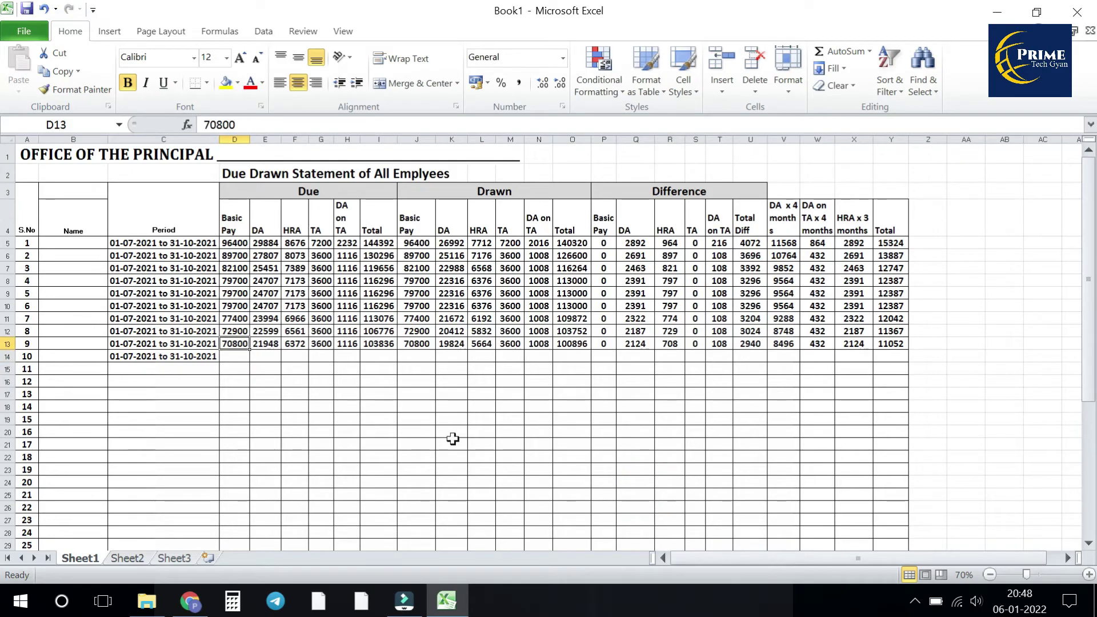
key(Delete)
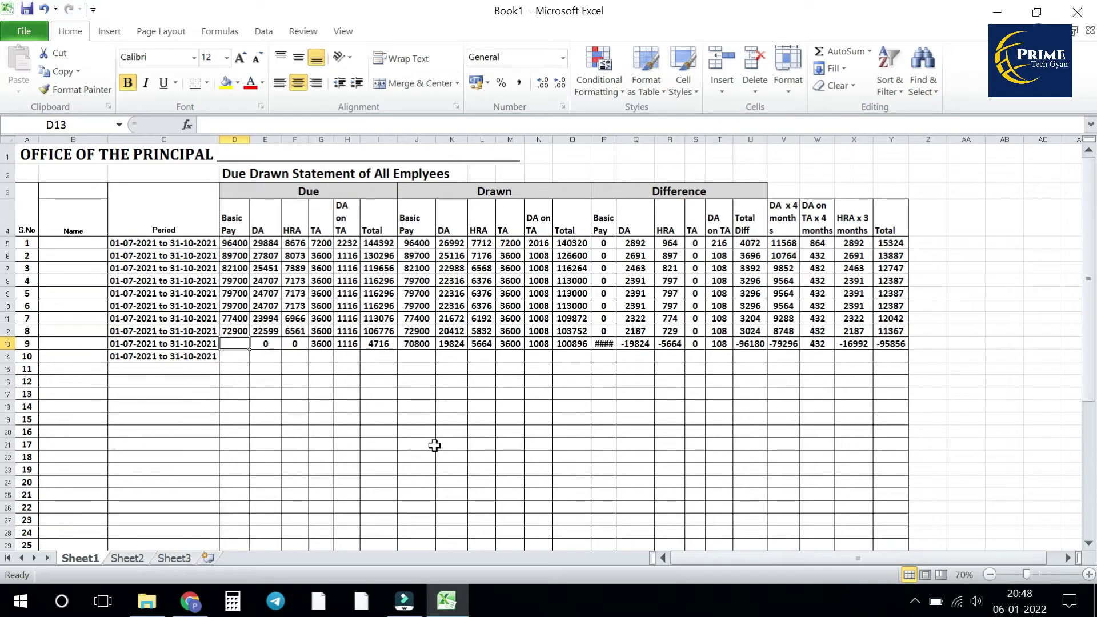
text(2550)
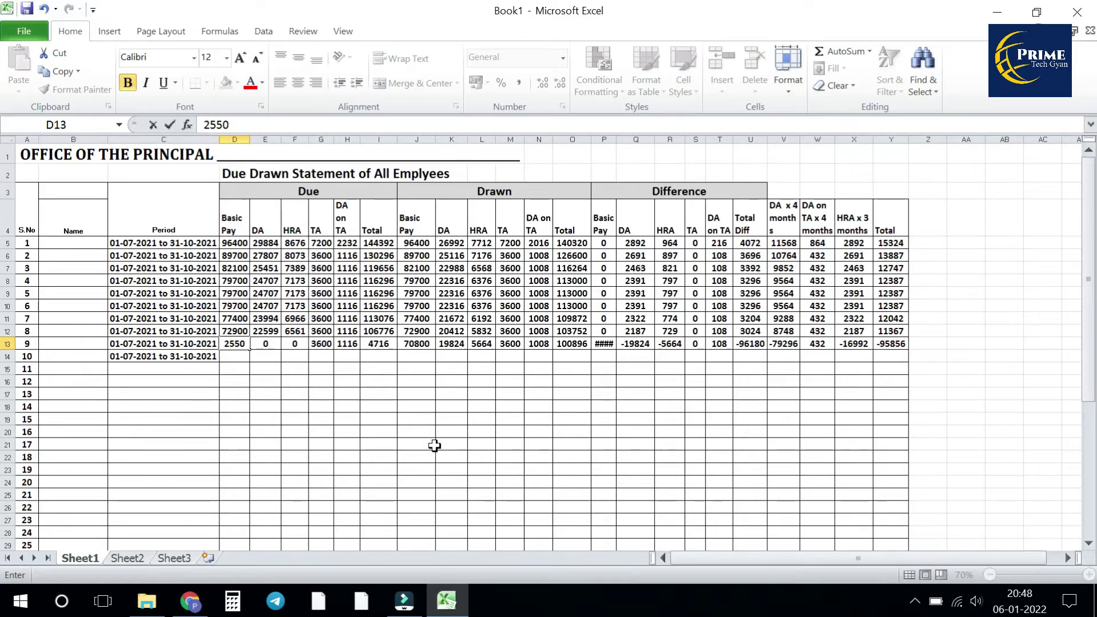
key(BackSpace)
text(50)
key(Tab)
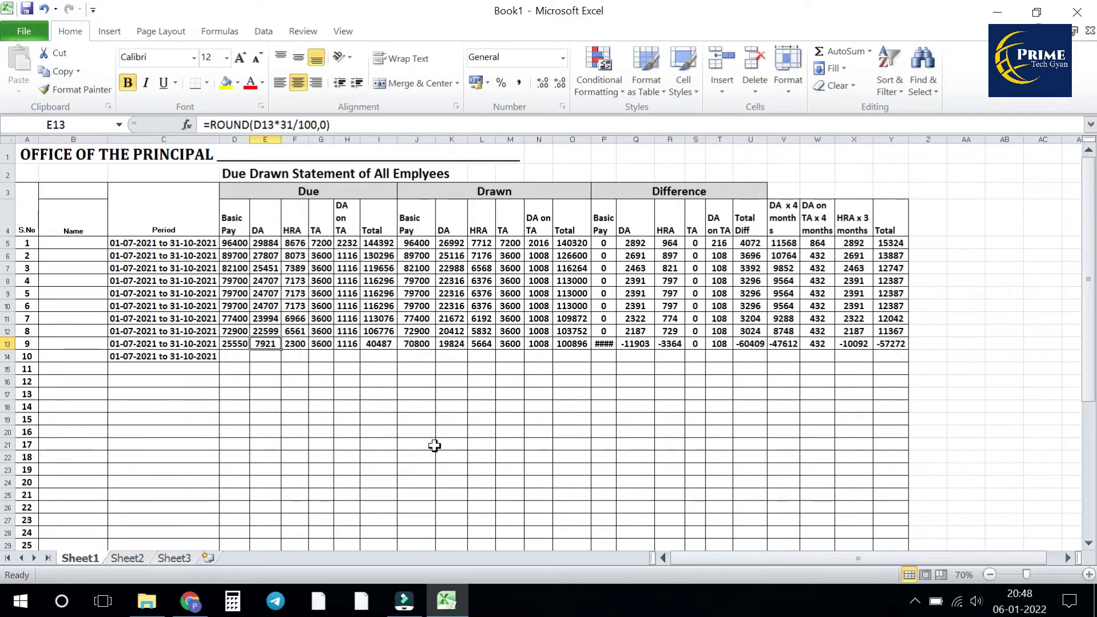
Step: Fill the Due section from its heading down to row 21 with yellow
click(226, 194)
drag(226, 194, 252, 448)
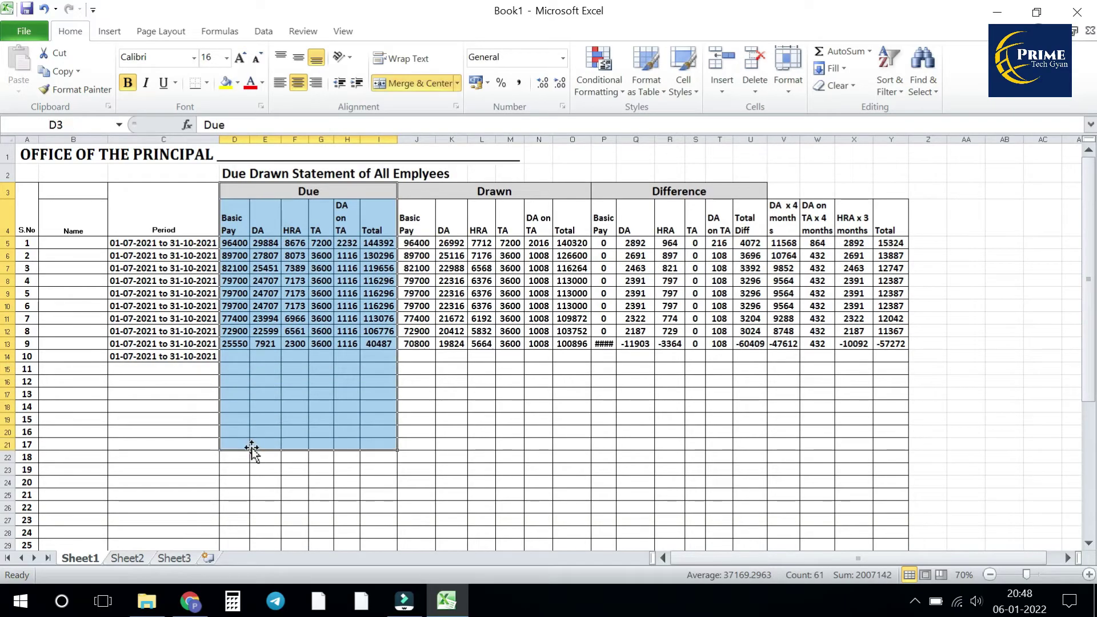
click(228, 84)
click(451, 431)
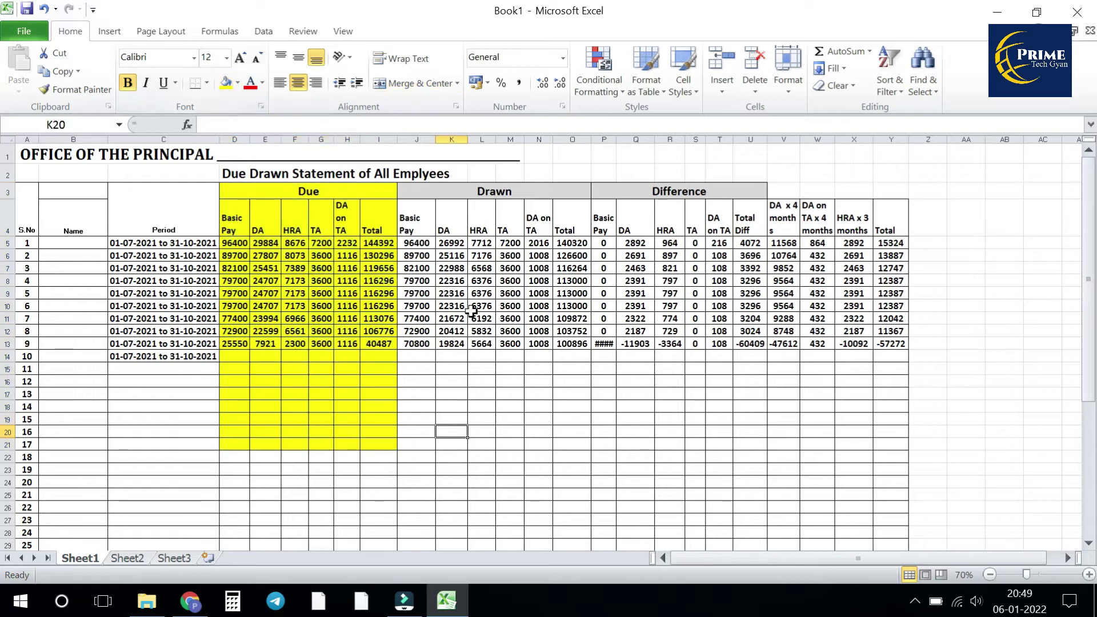
Step: Fill the Drawn section from its heading down to row 21 with a darker tan theme colour
mouse_move(413, 195)
mouse_down()
mouse_move(575, 318)
mouse_move(580, 443)
mouse_up()
click(238, 83)
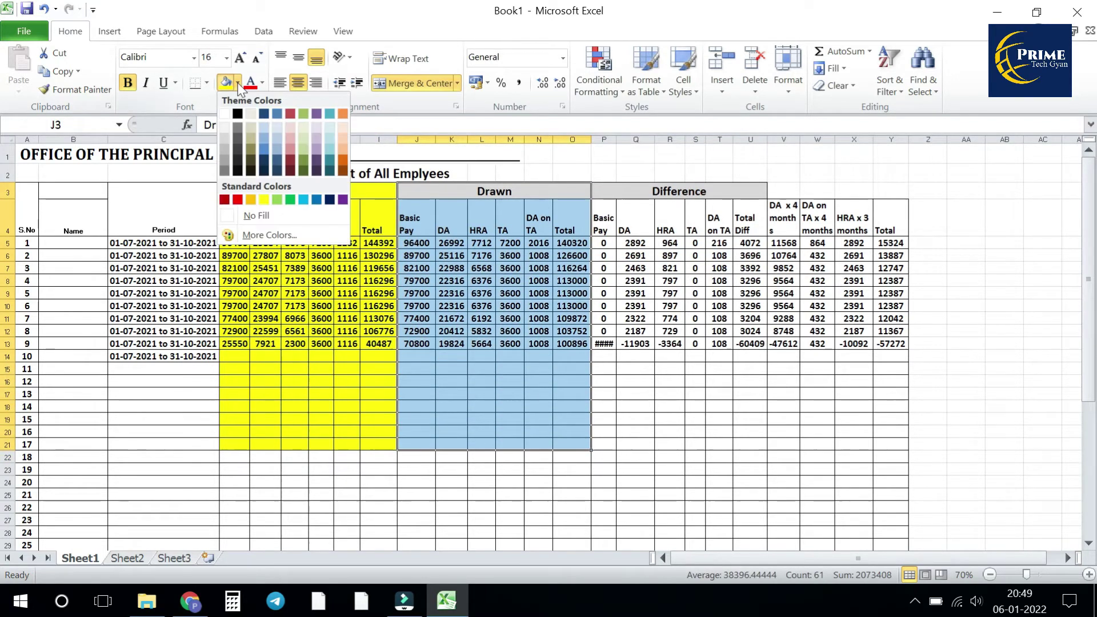
click(252, 133)
Step: Fill the Difference section from its heading down to row 21 with a light orange theme colour
mouse_move(663, 191)
mouse_down()
mouse_move(719, 214)
mouse_move(722, 443)
mouse_up()
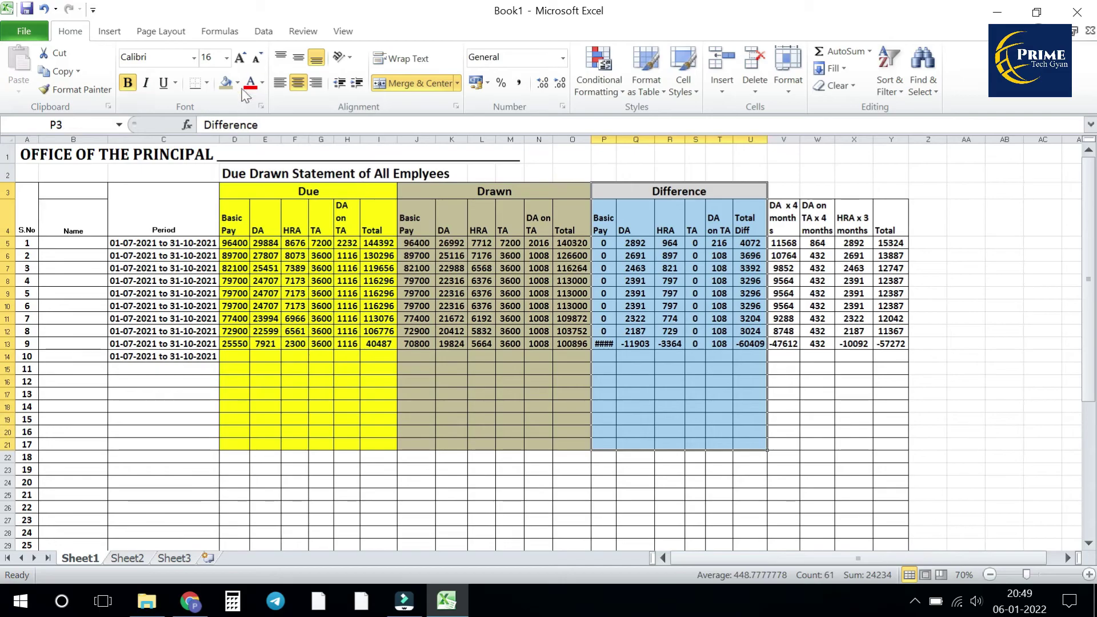
click(237, 84)
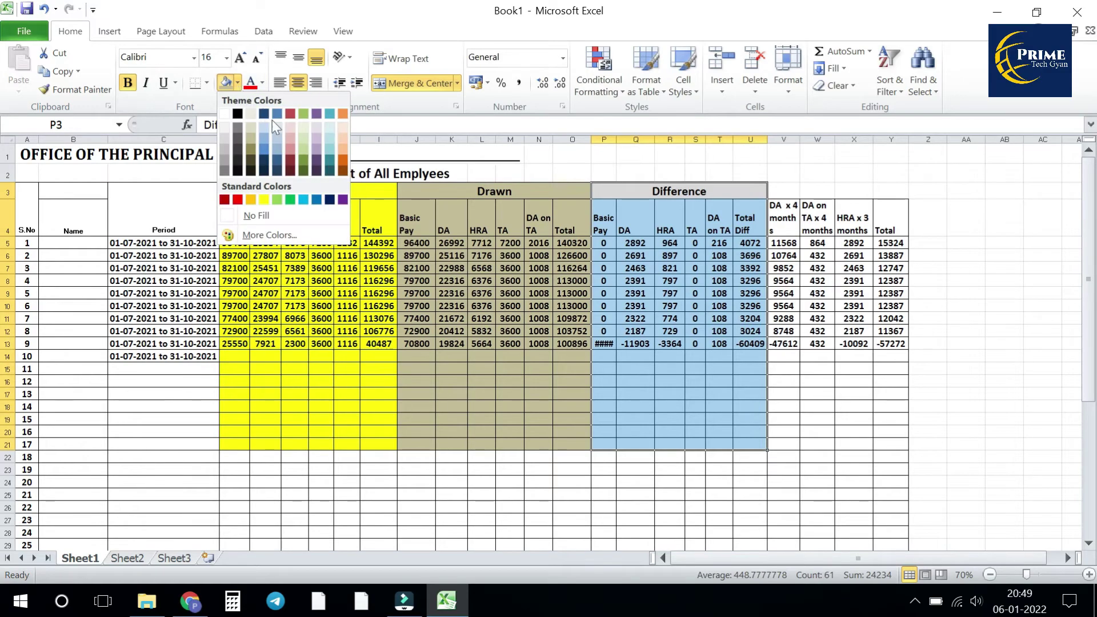
click(345, 131)
click(817, 495)
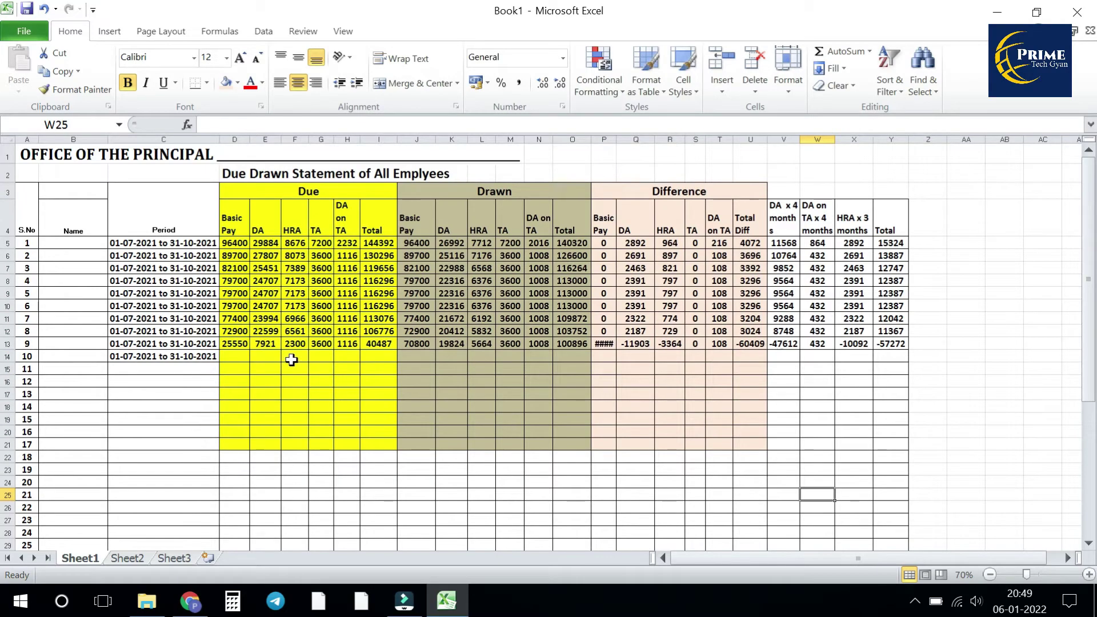
Step: Clear the Due TA, Drawn Basic Pay and Drawn TA of serial number 9, and check its Due DA and HRA formulas
click(321, 343)
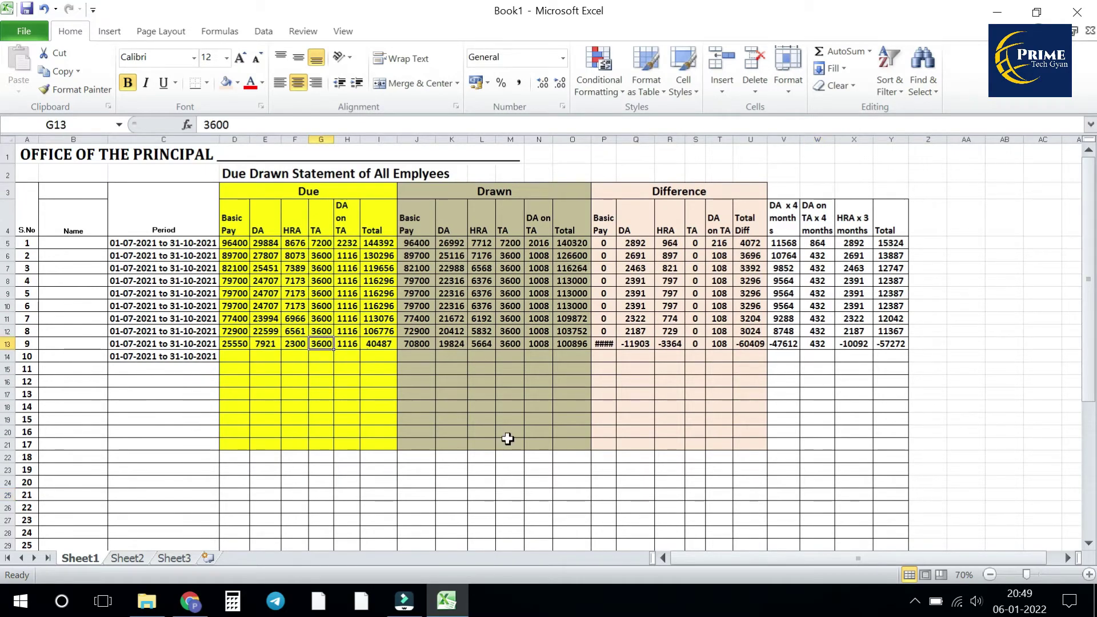
key(Delete)
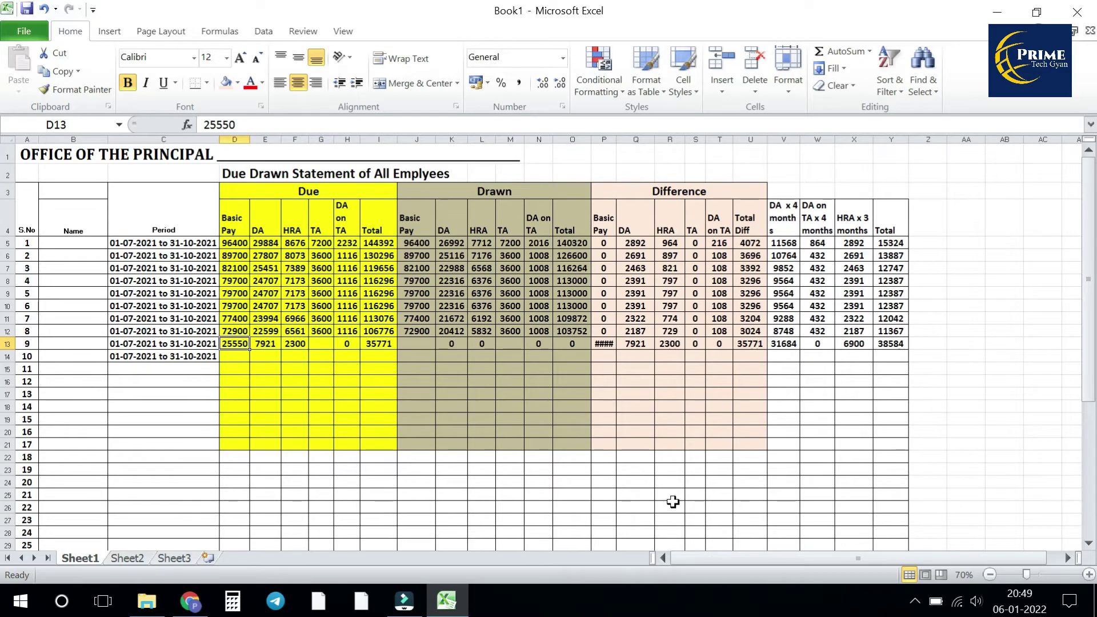
key(Right)
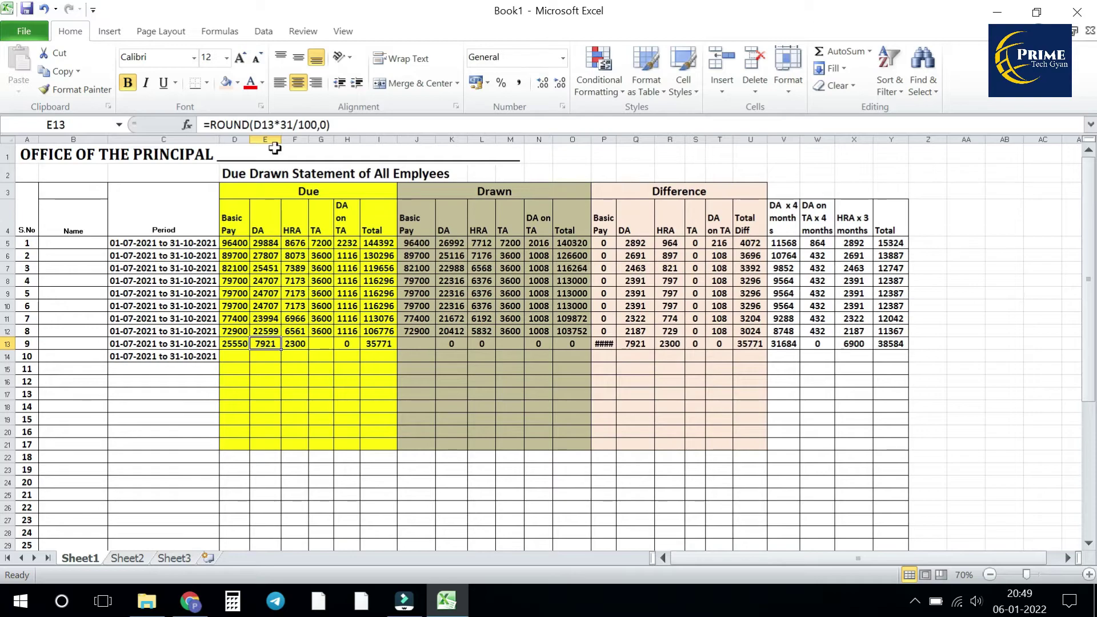
click(294, 345)
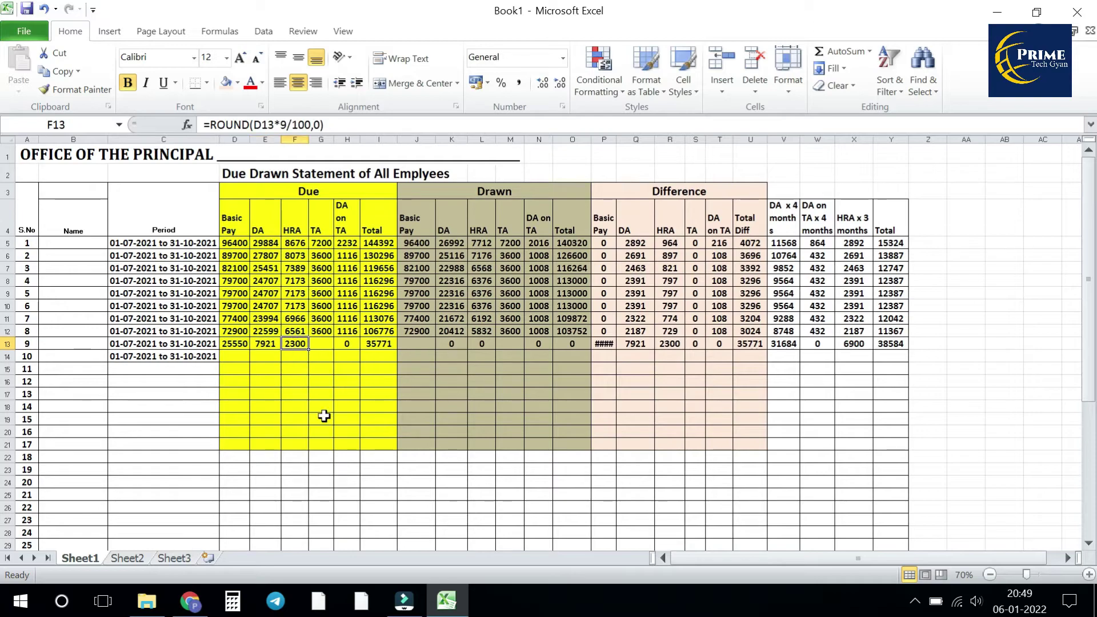
Step: Set the Due TA of serial number 9 in cell G13 to 1800
click(321, 344)
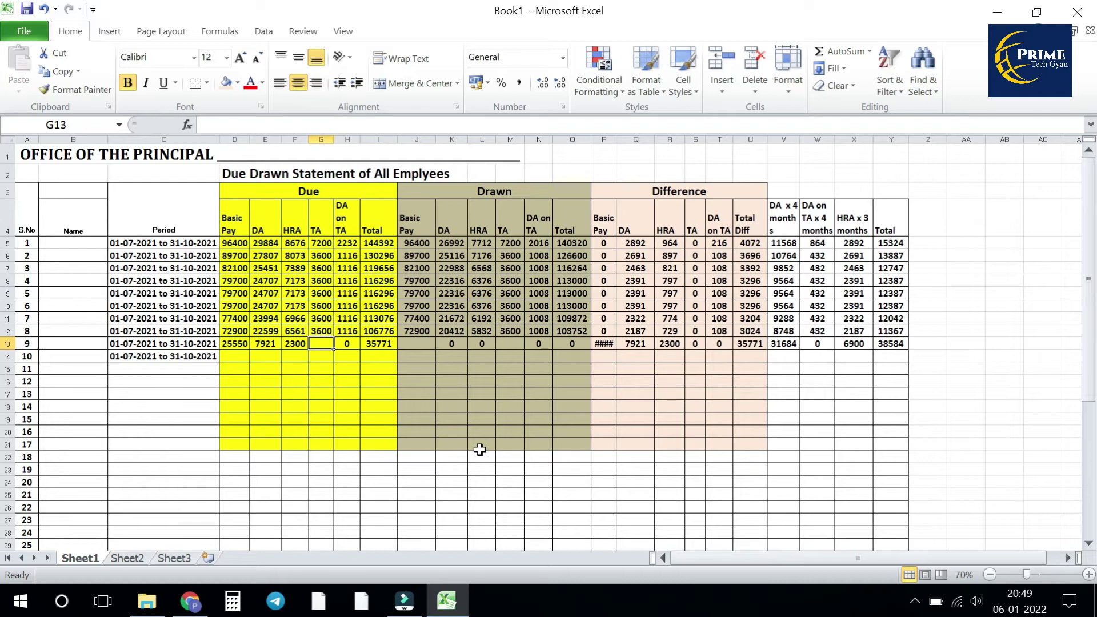
text(1800)
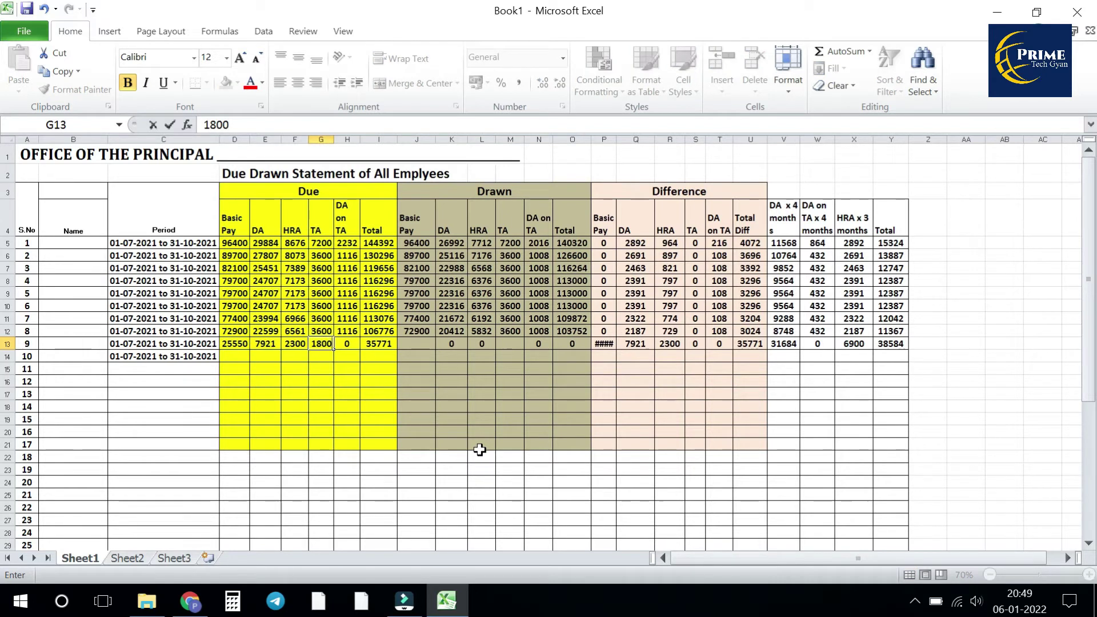
key(Tab)
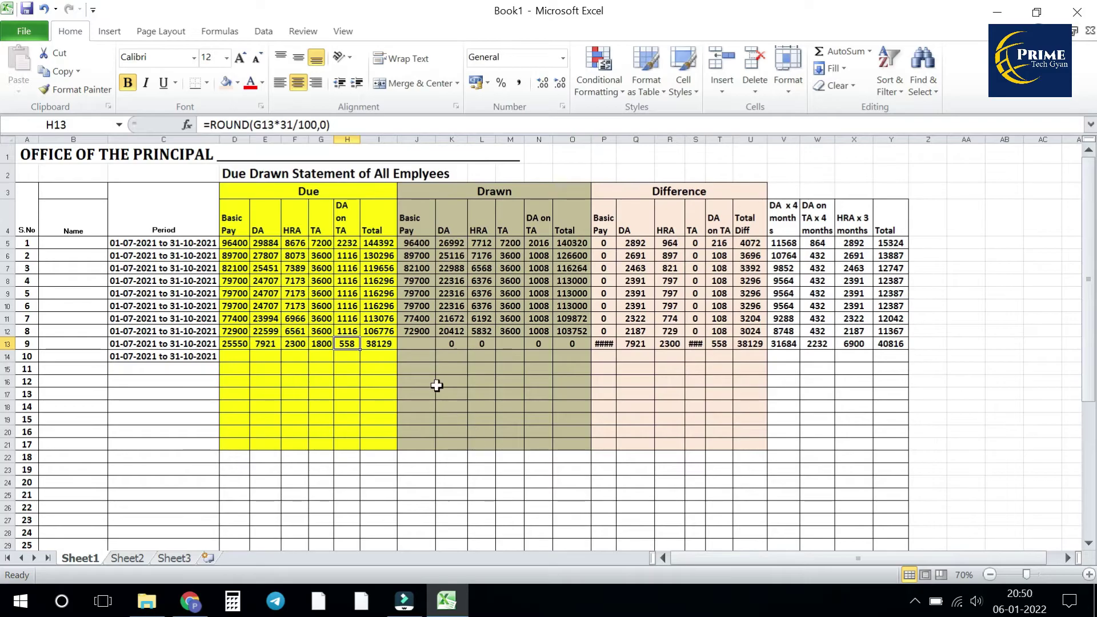
Step: Review the formulas behind the Due DA, HRA, DA on TA and Total of serial number 9
click(266, 345)
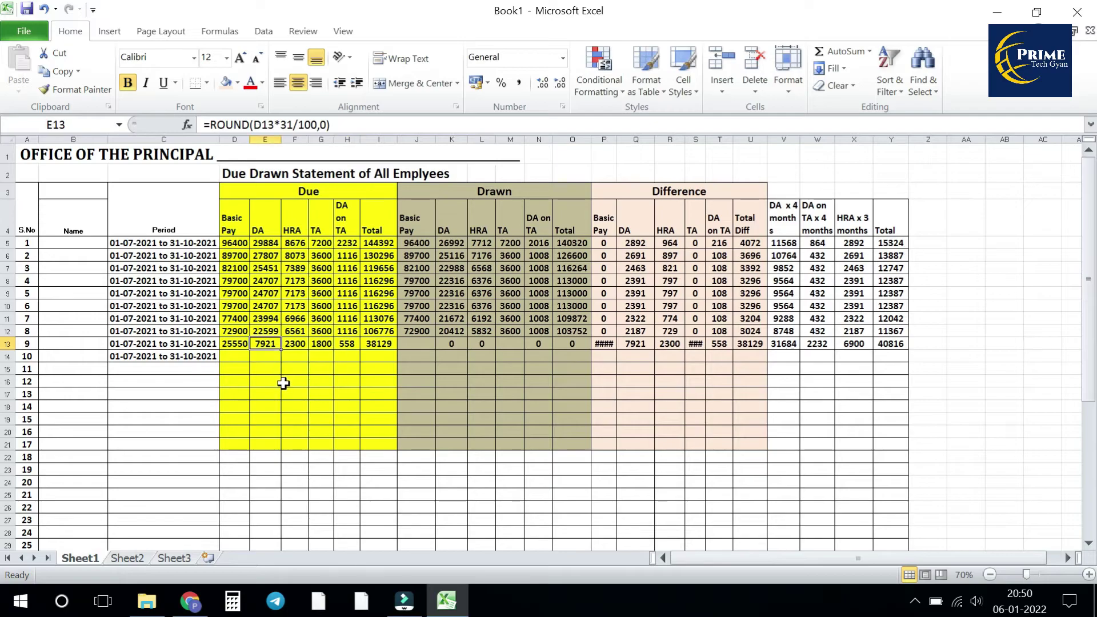
click(302, 345)
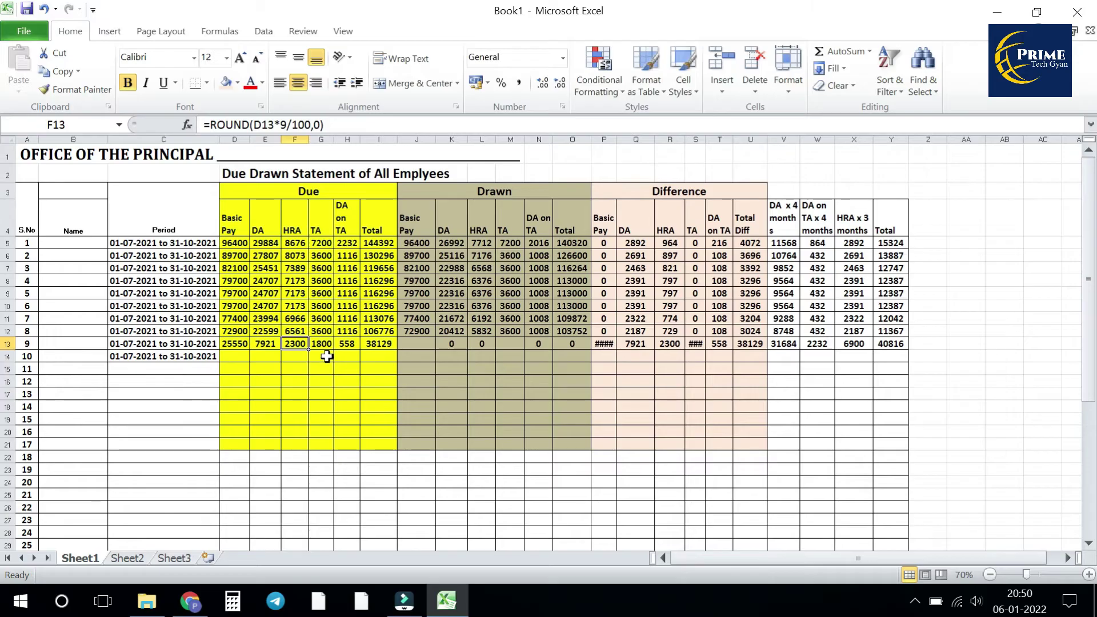
click(353, 346)
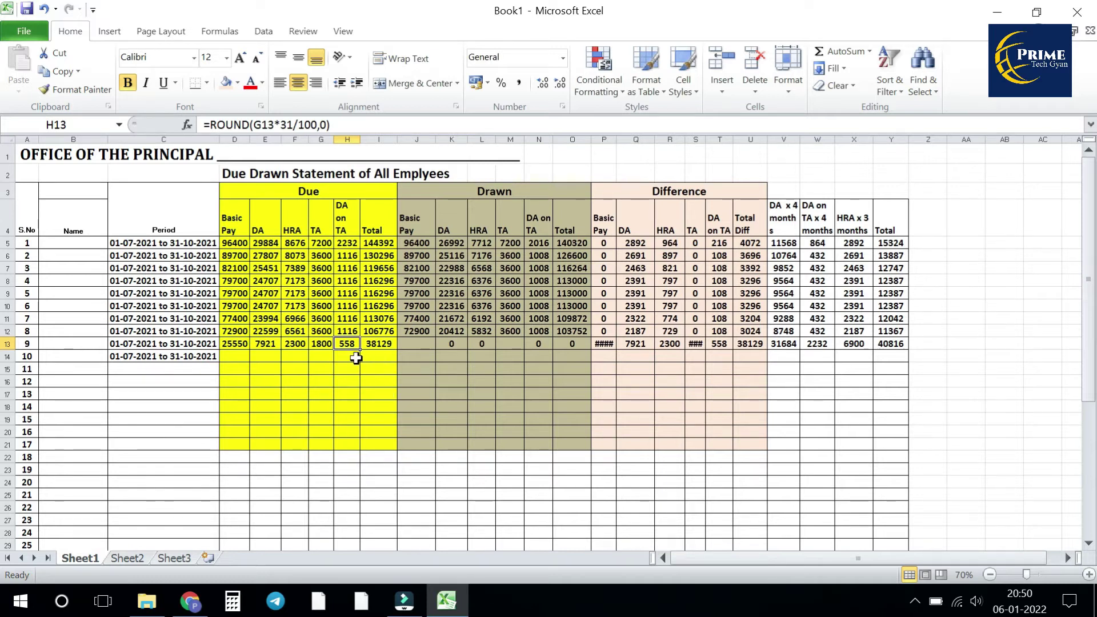
click(383, 345)
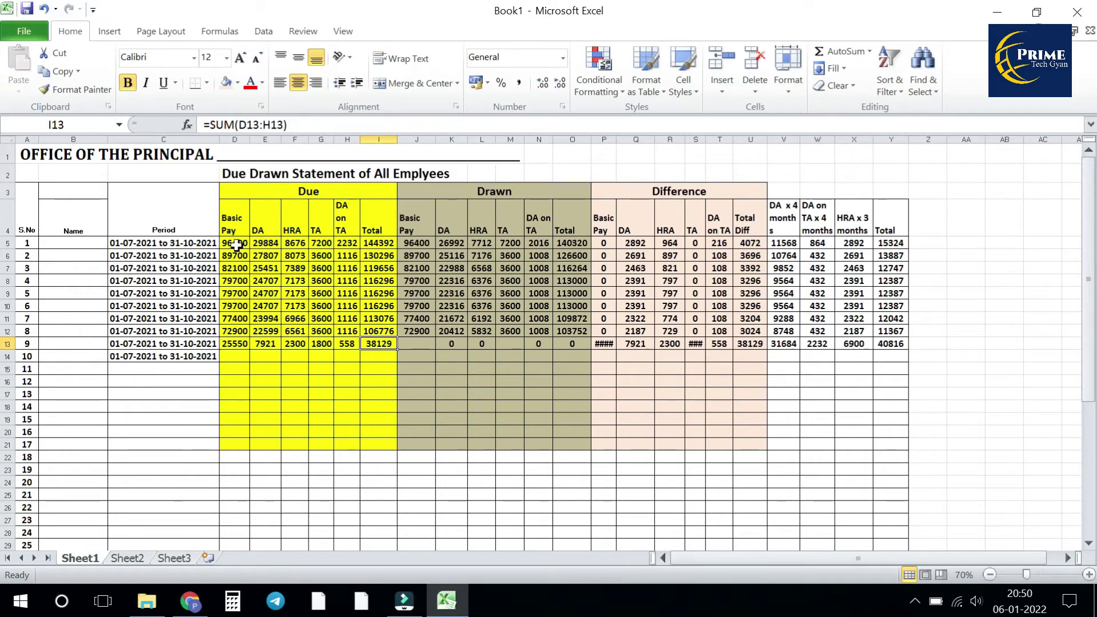
Step: Copy the Due Basic Pay of serial number 9 from D13 into its Drawn Basic Pay cell J13
click(231, 344)
key(ctrl+c)
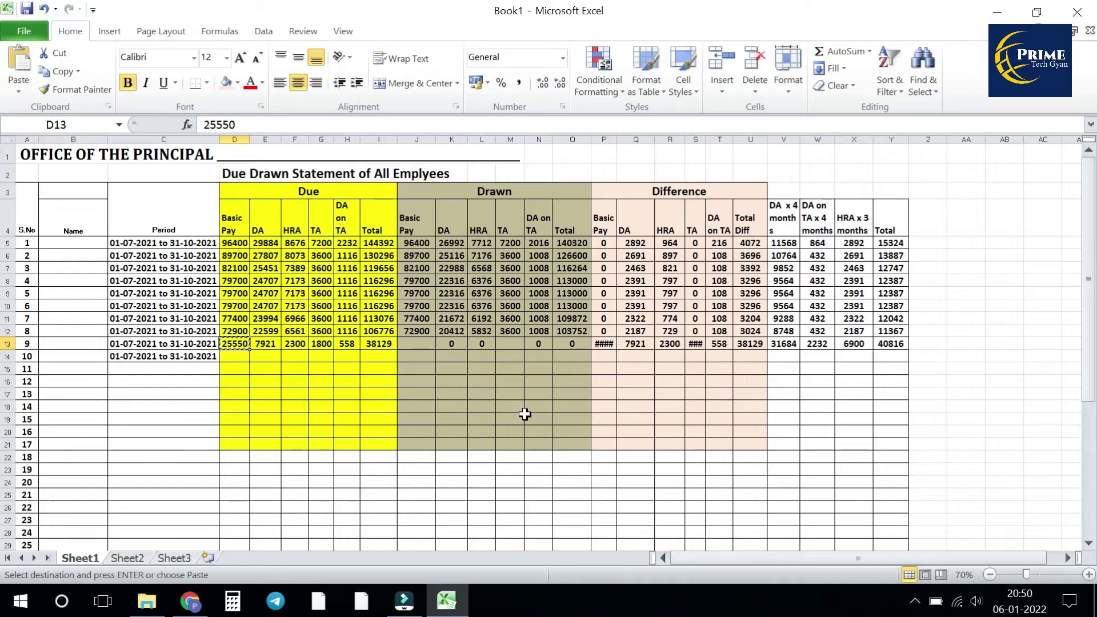
click(420, 341)
key(ctrl+v)
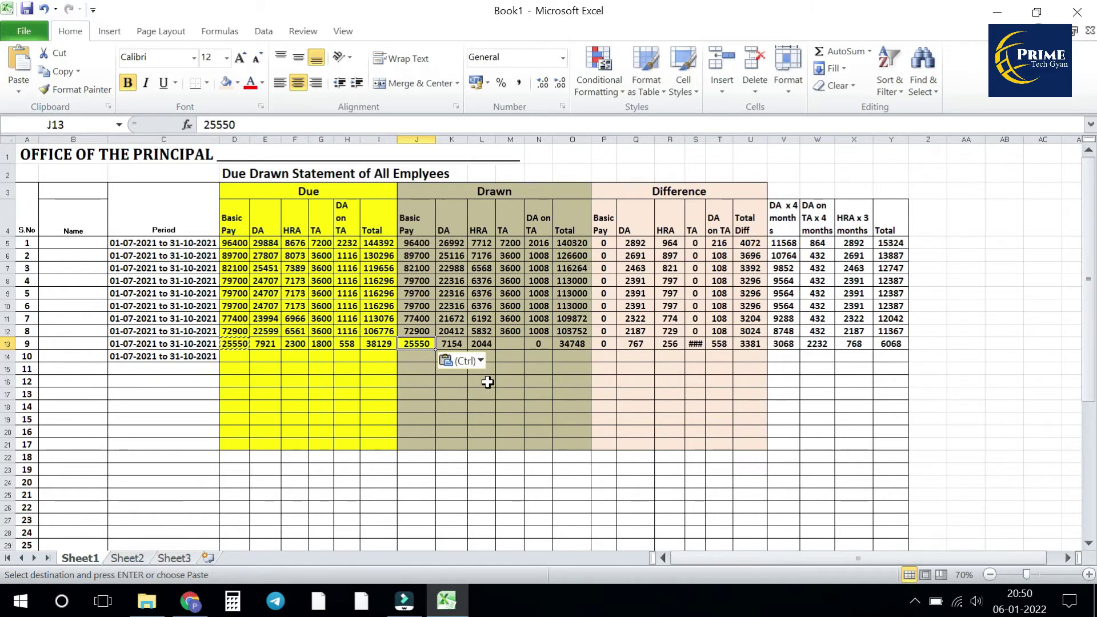
key(Down)
key(Down)
key(Down)
click(422, 345)
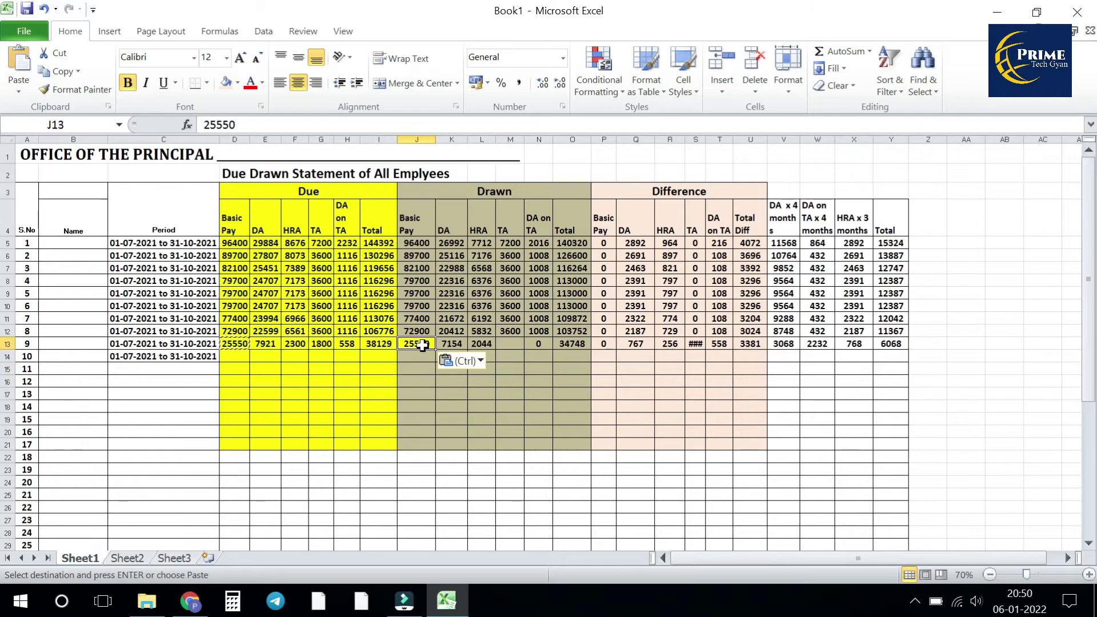
Step: Check the Drawn DA and HRA formulas of serial number 9, and set its Drawn TA in cell M13 to 1800
click(452, 341)
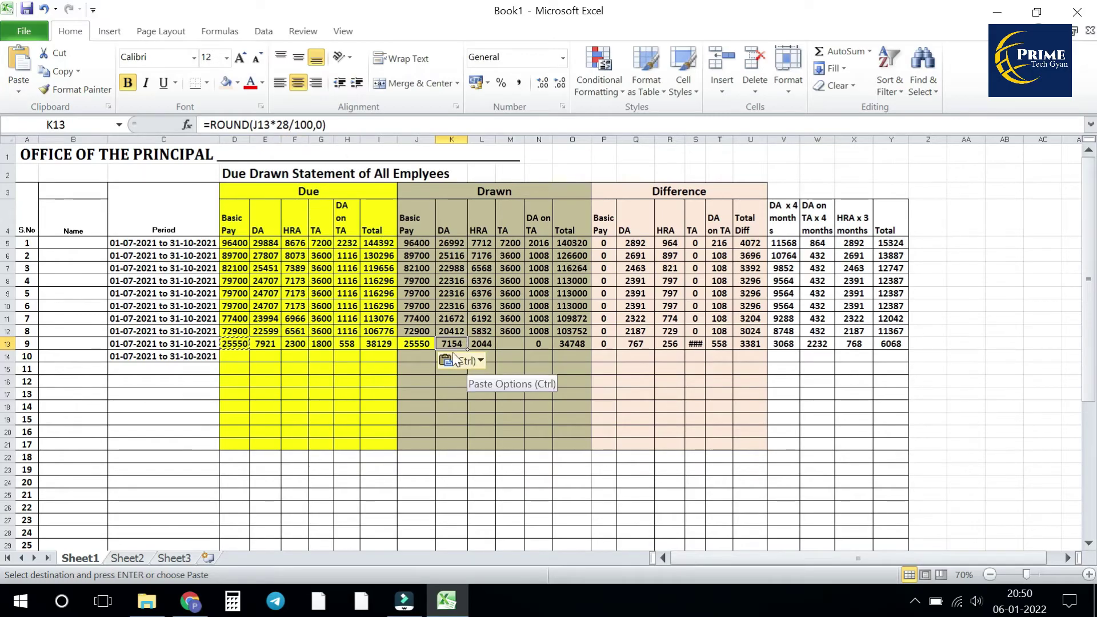
click(482, 345)
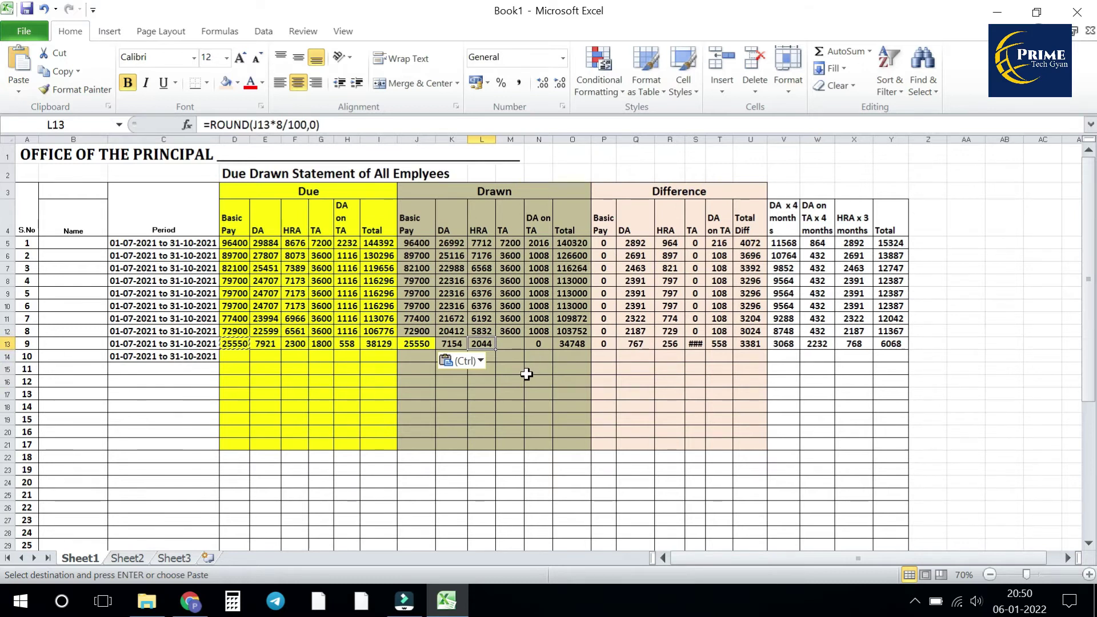
click(516, 345)
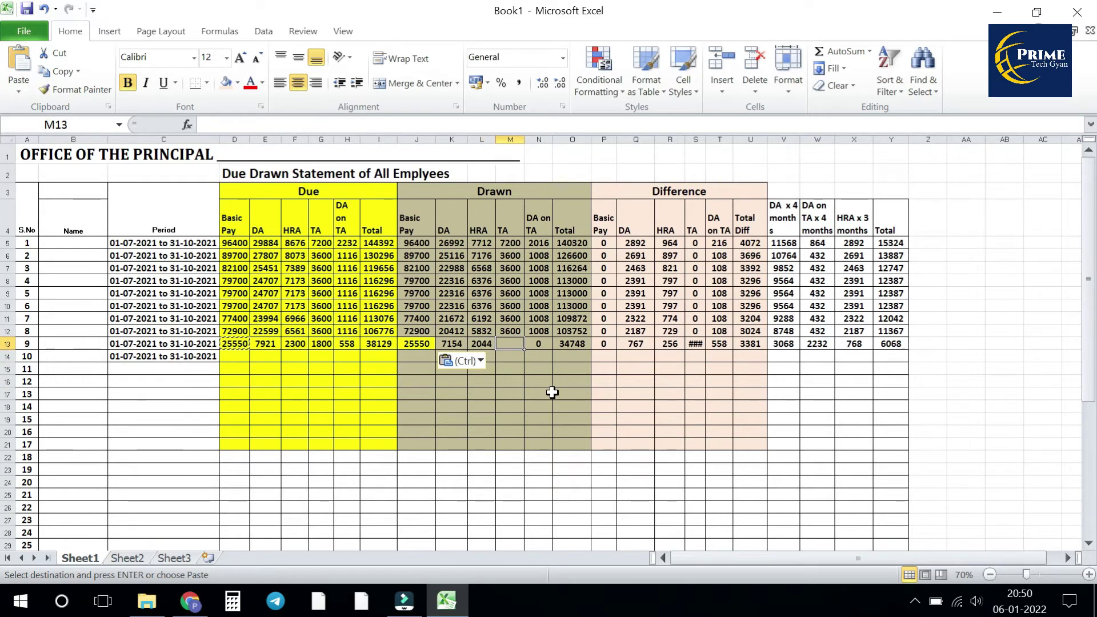
text(1800)
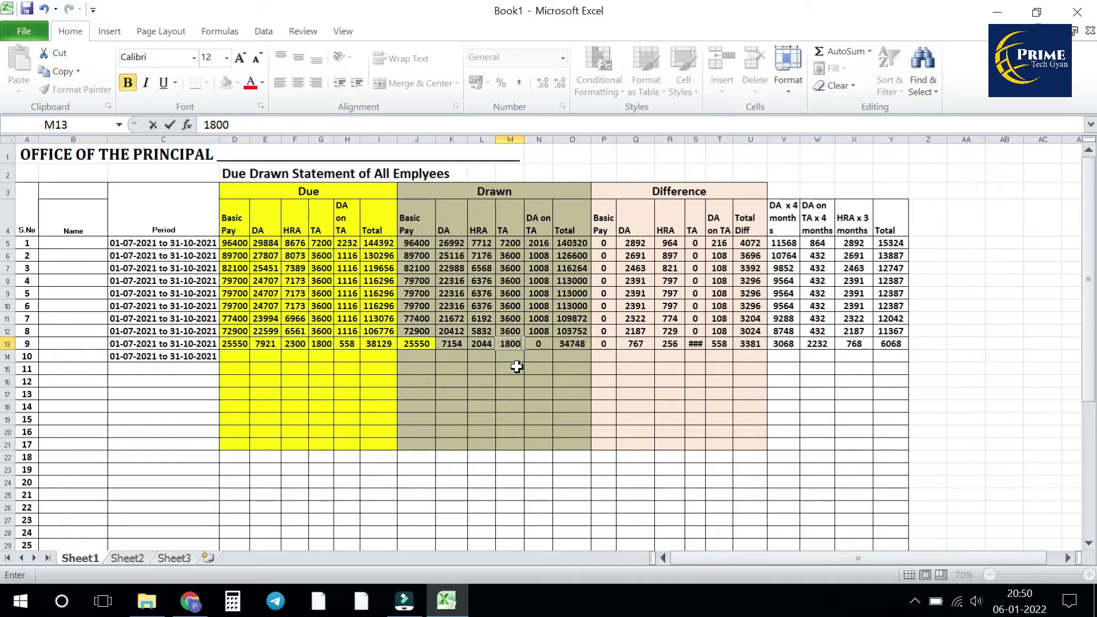
key(Tab)
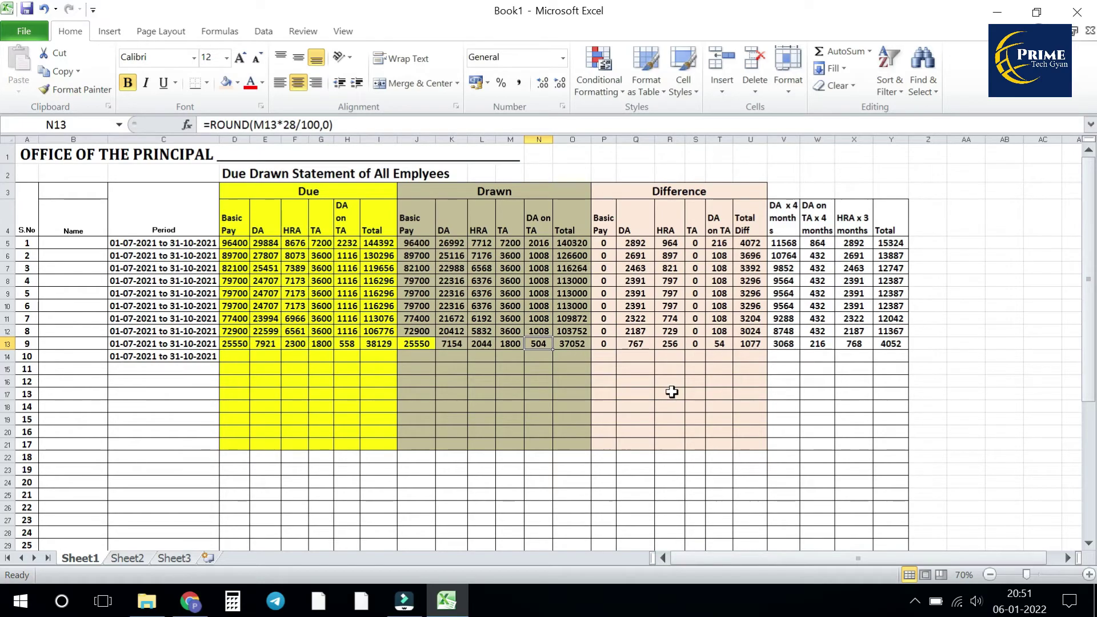
Step: Review the formulas behind serial number 9's Basic Pay and DA on TA differences, DA x 4 months, HRA x 3 months and arrear Total
click(669, 393)
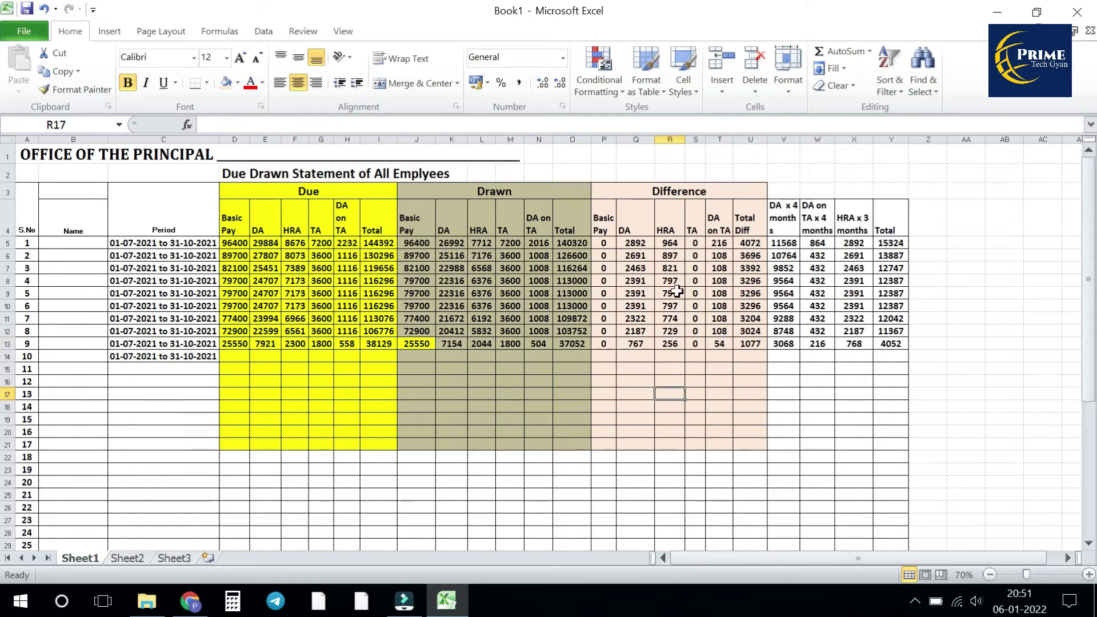
click(609, 345)
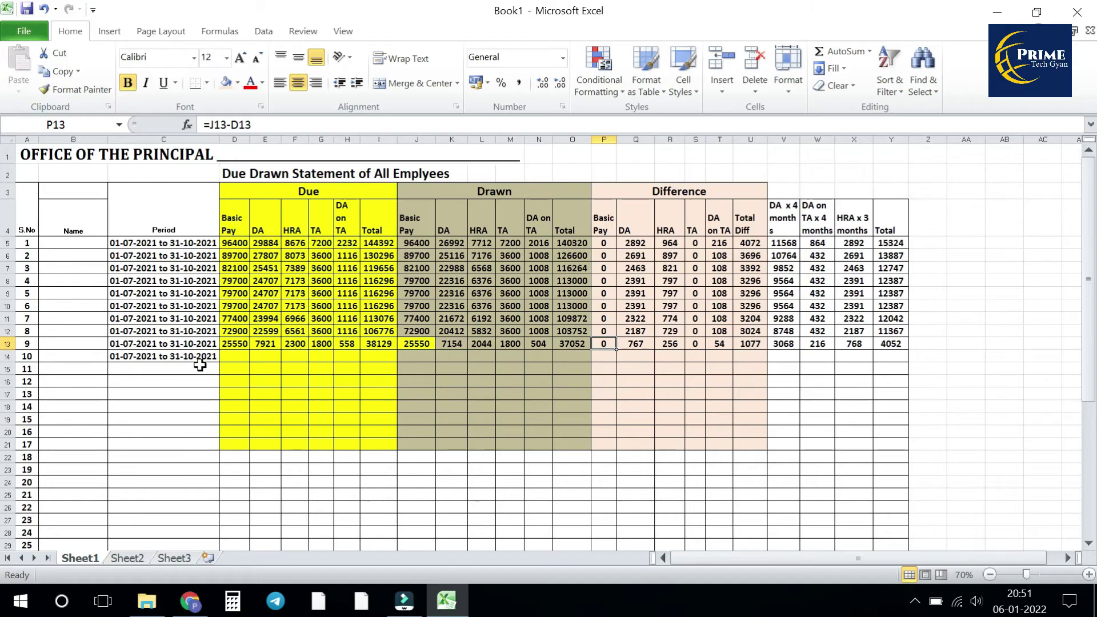
click(792, 344)
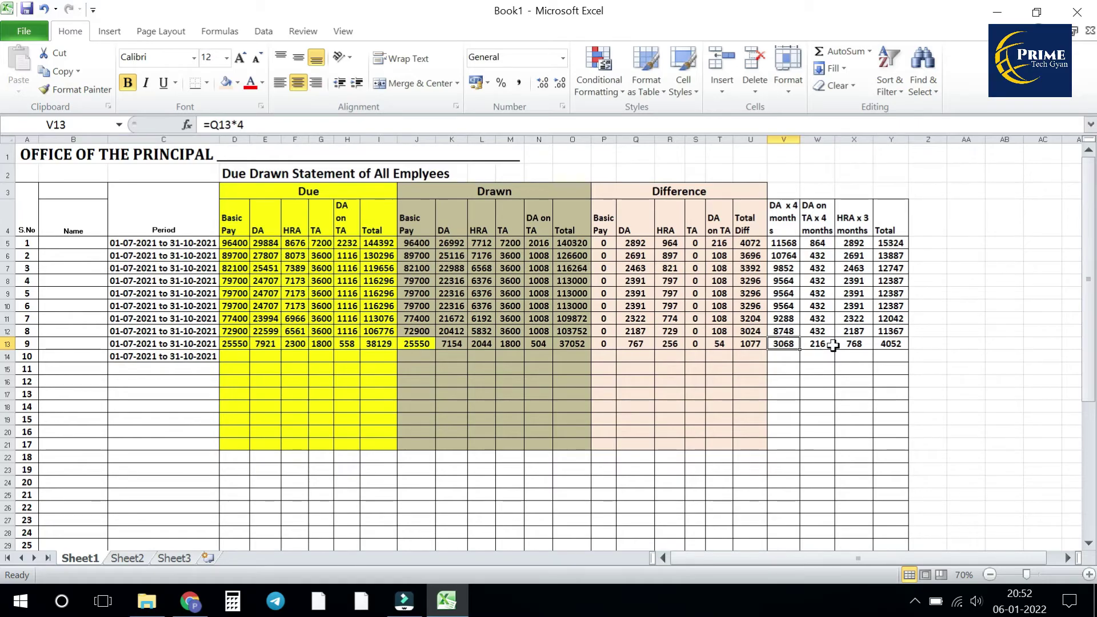
click(841, 404)
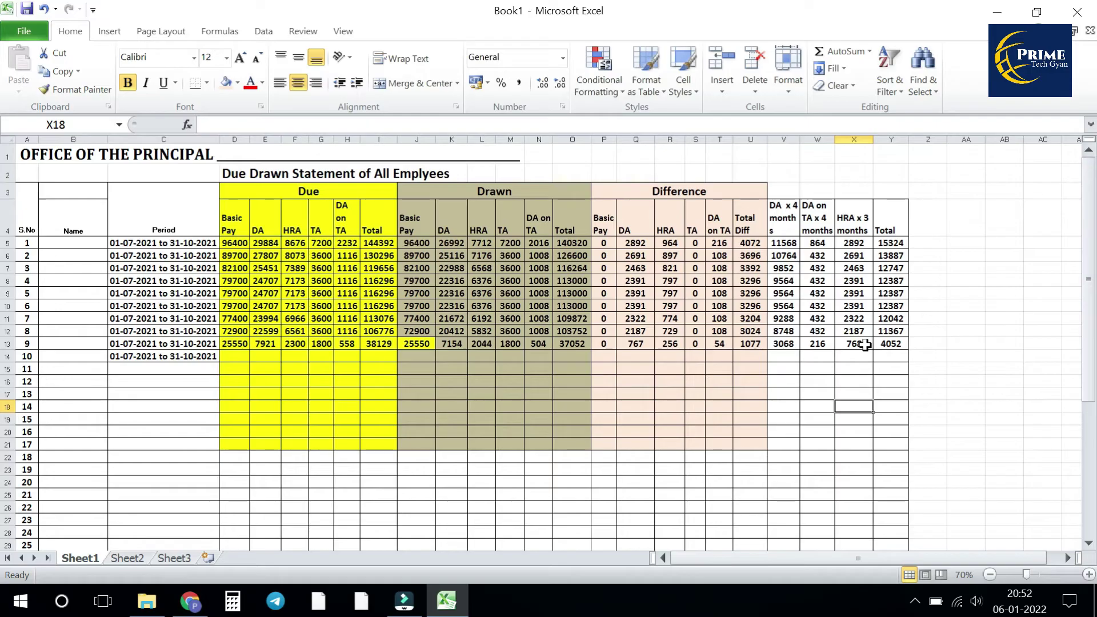
click(864, 345)
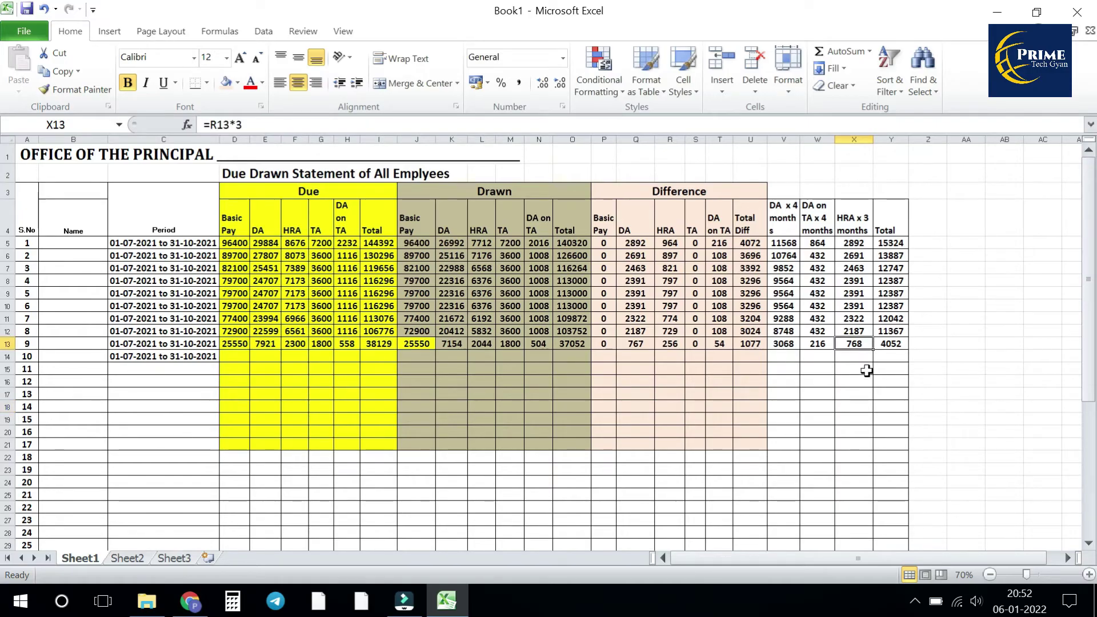
click(719, 344)
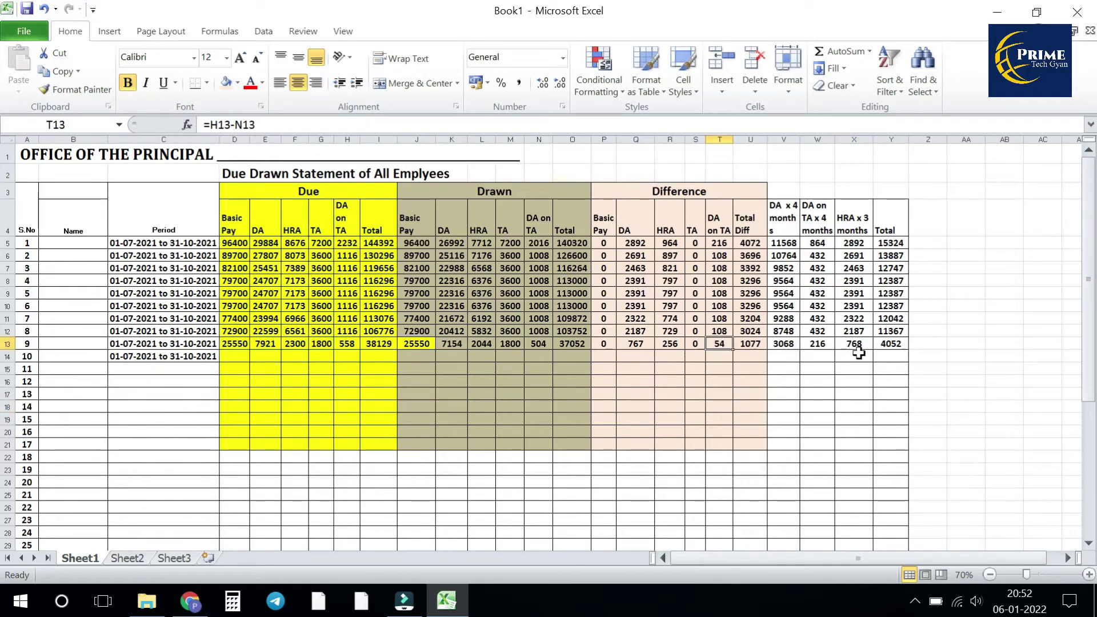
click(901, 345)
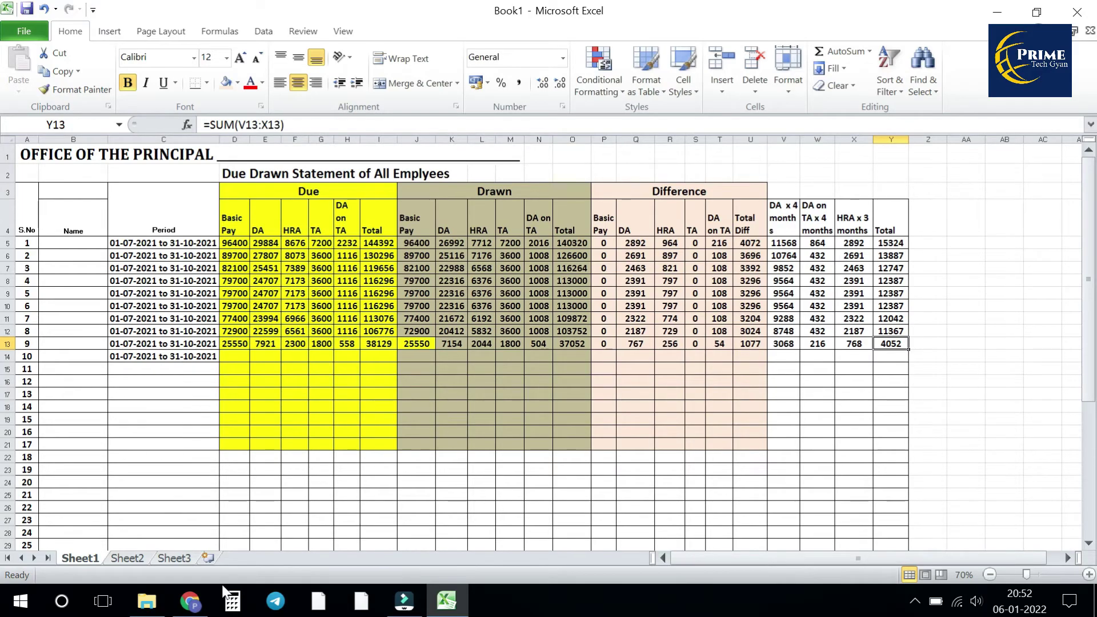
Step: Switch to the PaySys page in Chrome and set the From Year of the manual due drawn to 2021
click(190, 600)
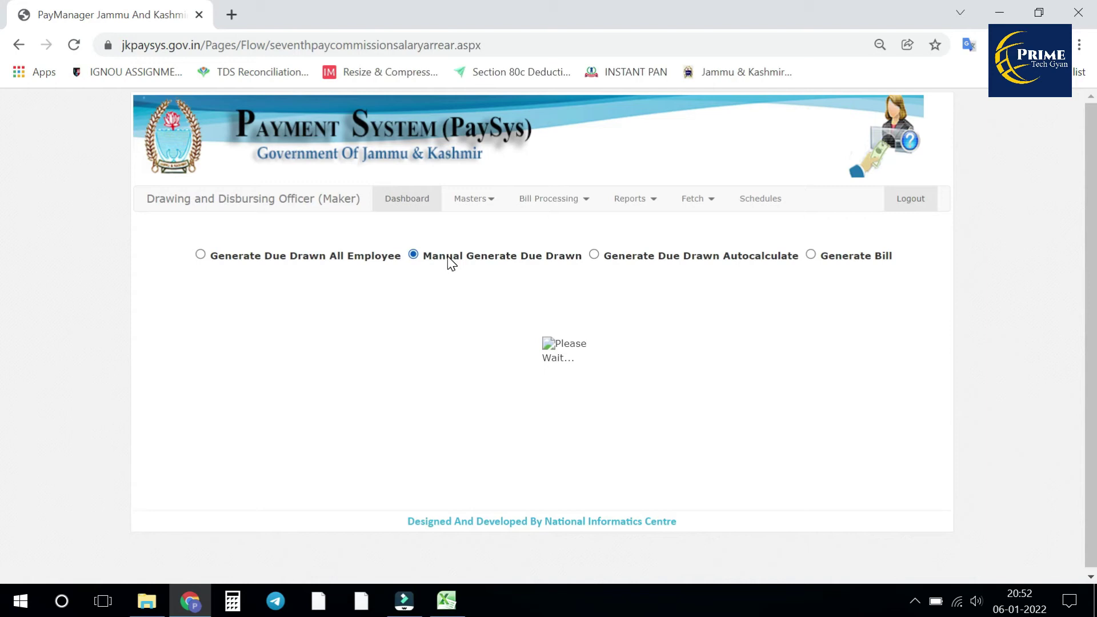
click(393, 316)
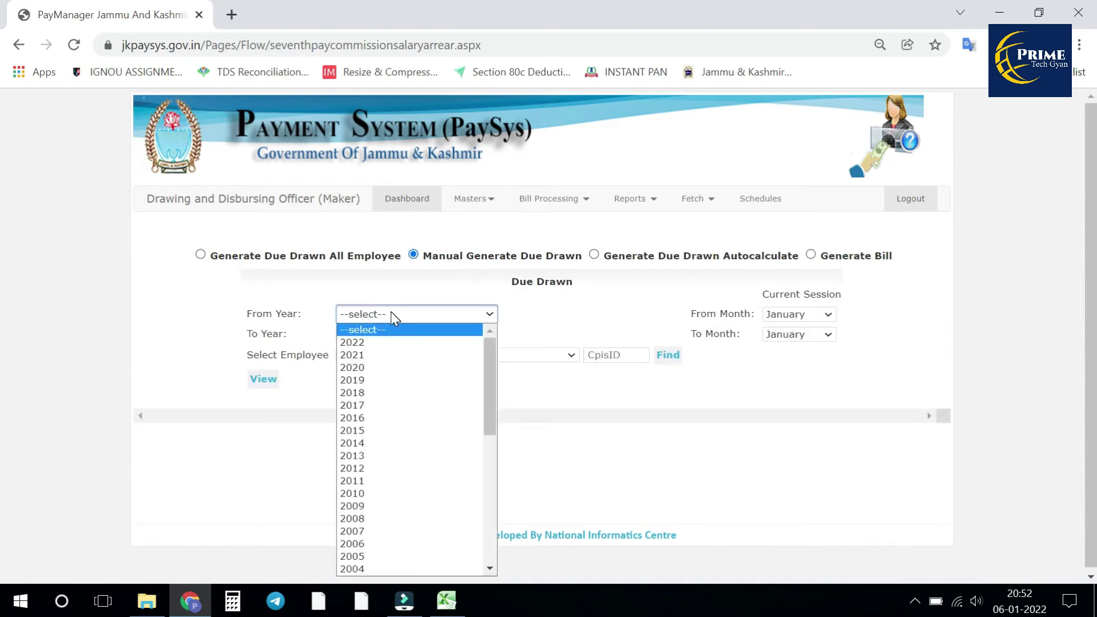
key(Down)
key(Down)
key(Return)
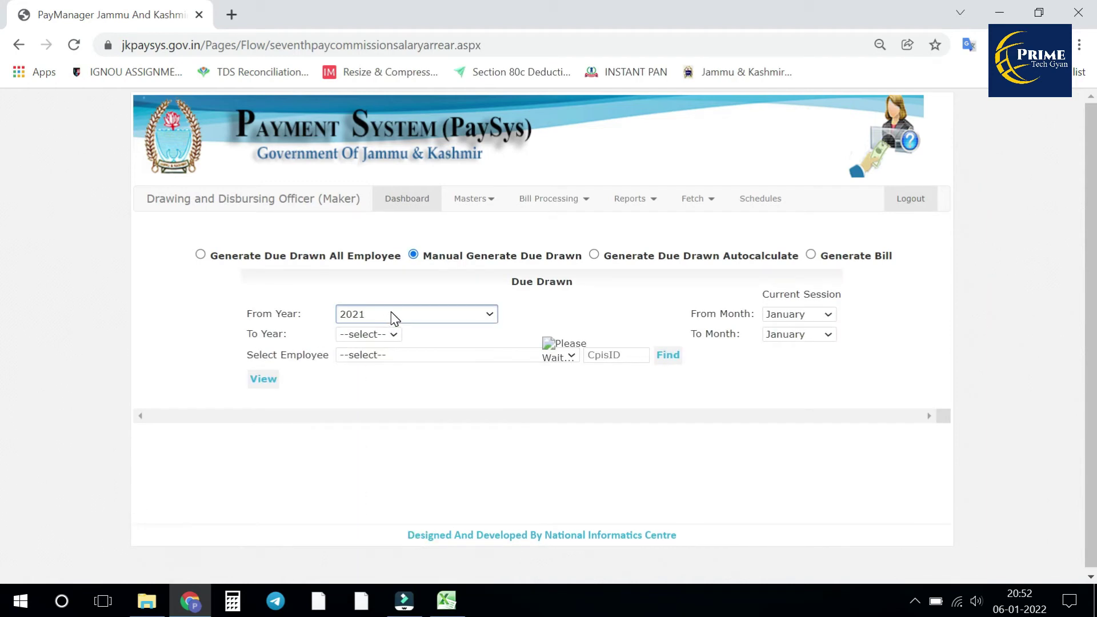
Step: Set the due drawn period's From Month to July, To Year to 2021 and To Month to October
click(791, 318)
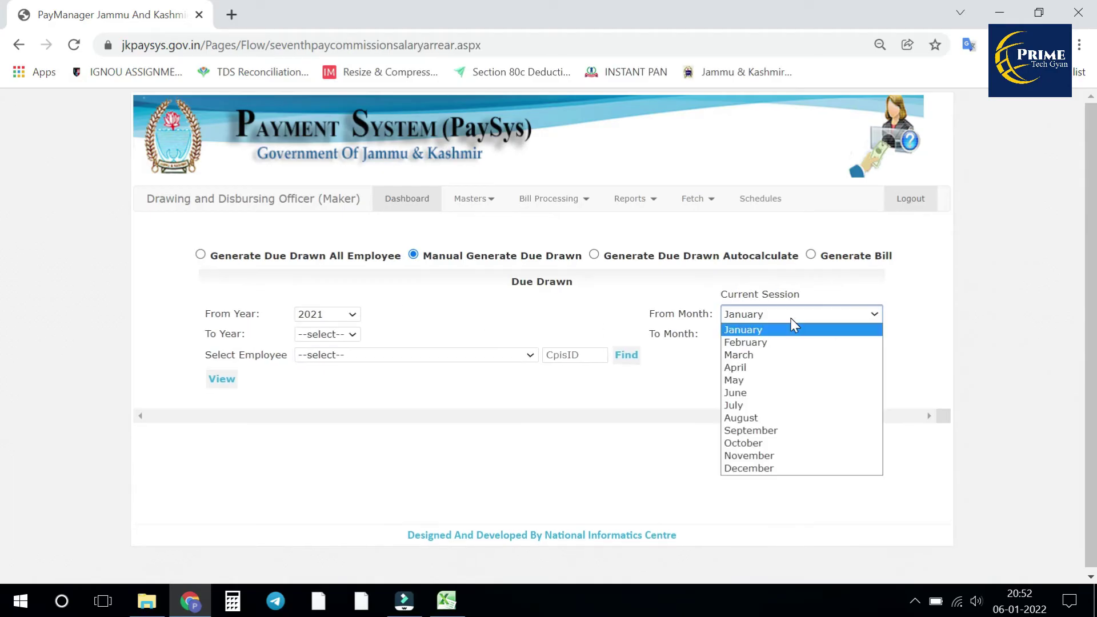
key(Down)
key(Down)
key(Down)
key(Down)
key(Down)
key(Down)
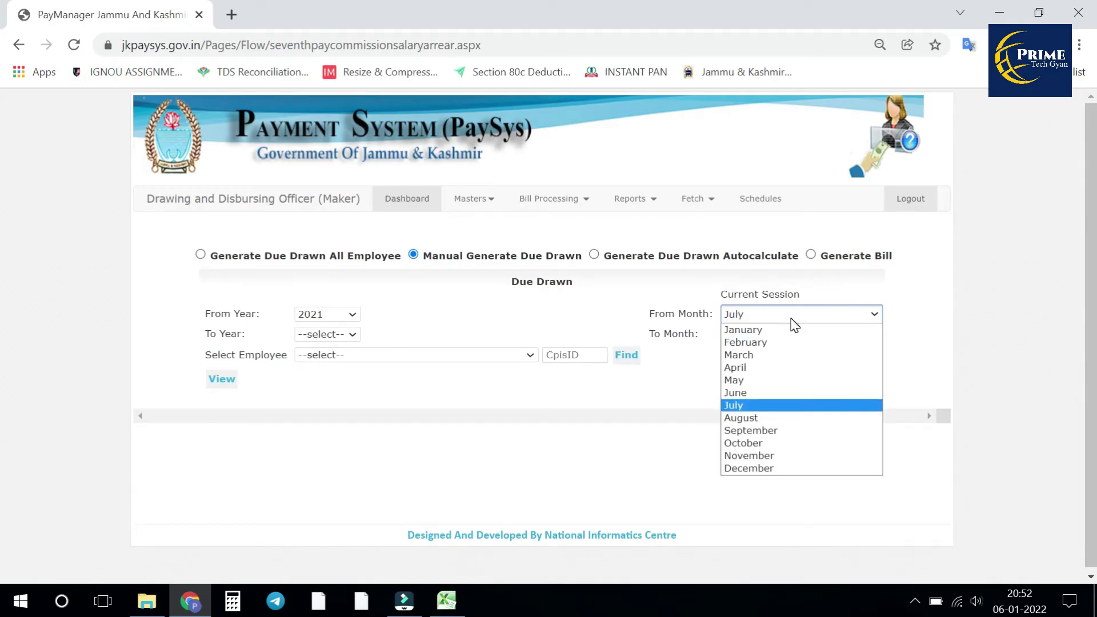
key(Return)
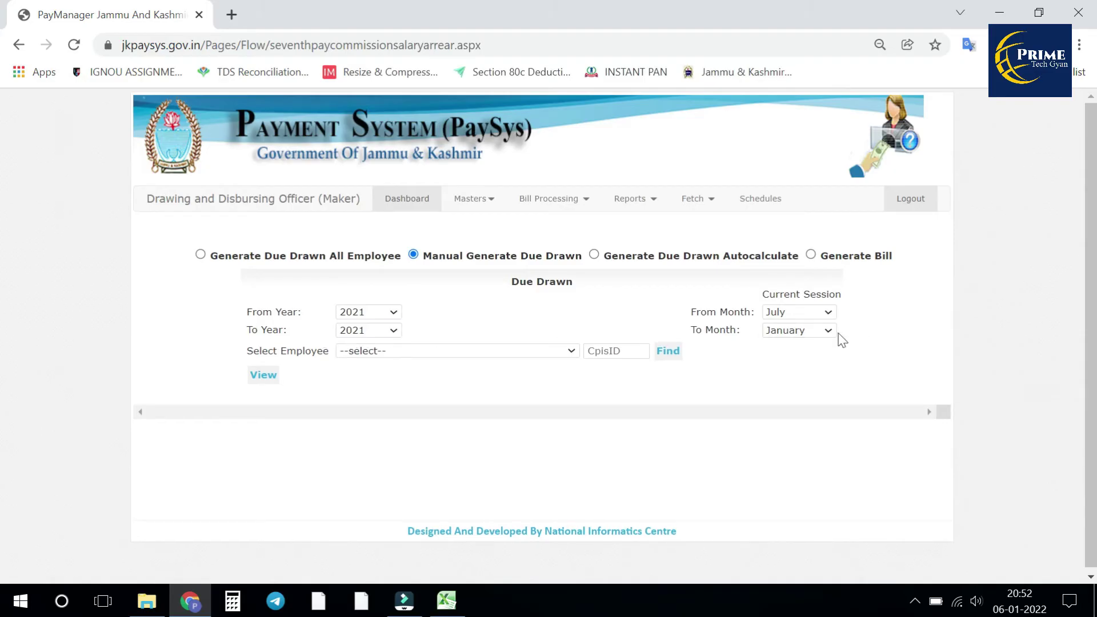
click(818, 333)
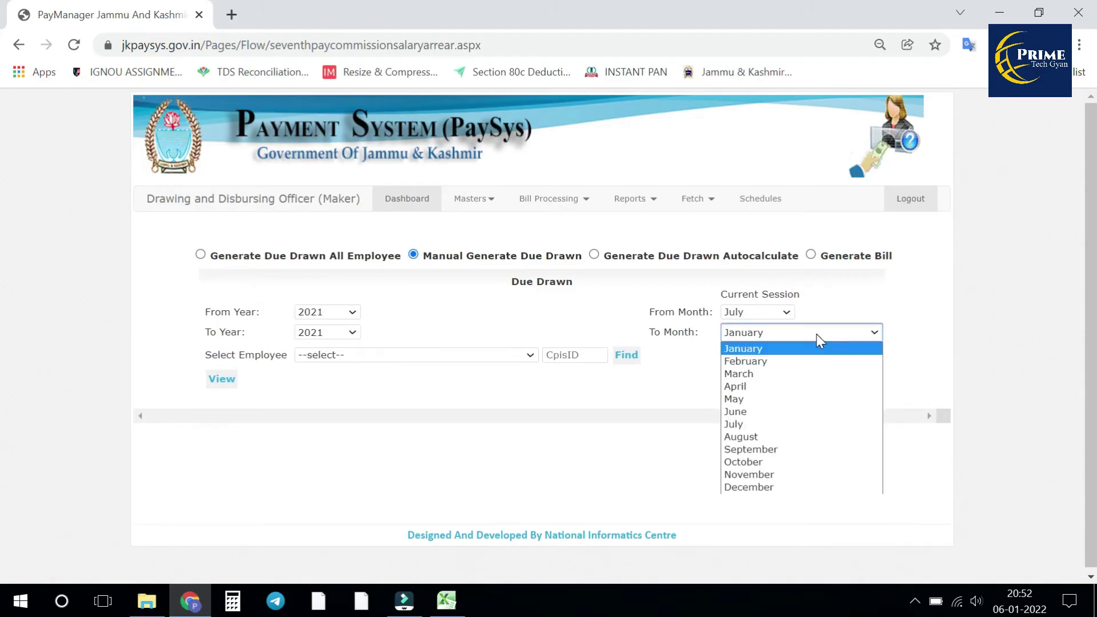
key(o)
key(Return)
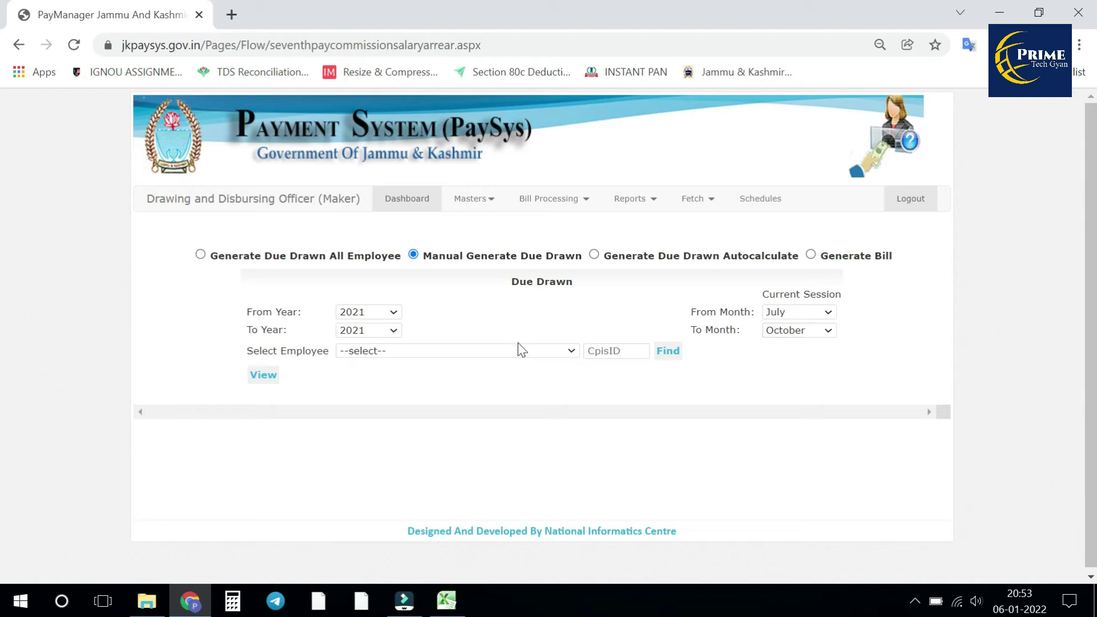
Step: Select the first employee in the list and request the due drawn view
click(521, 350)
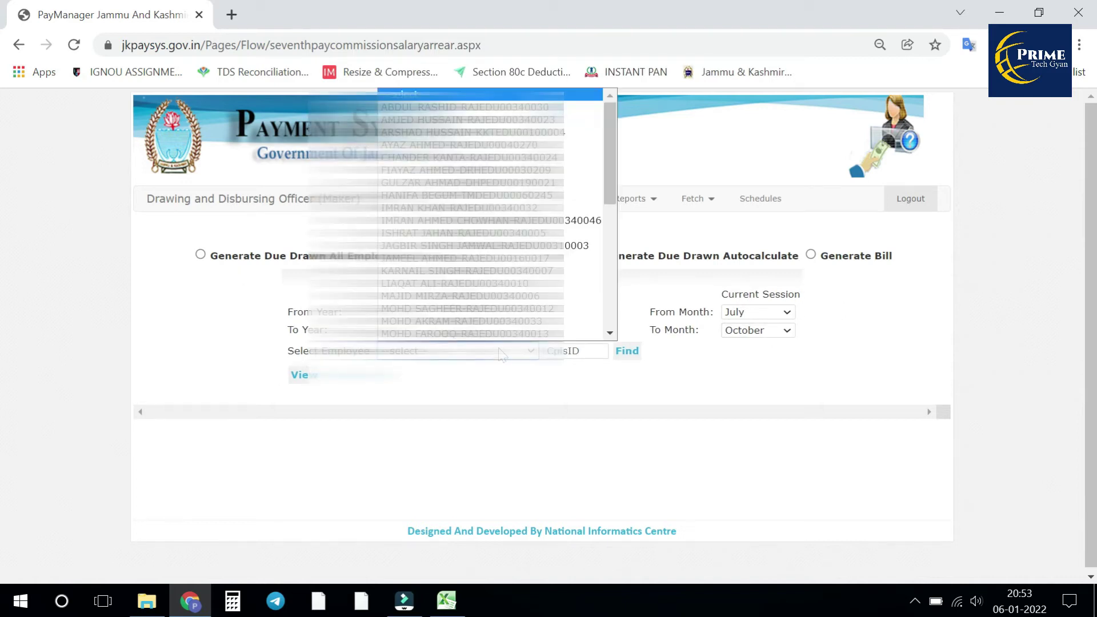
key(Down)
key(Return)
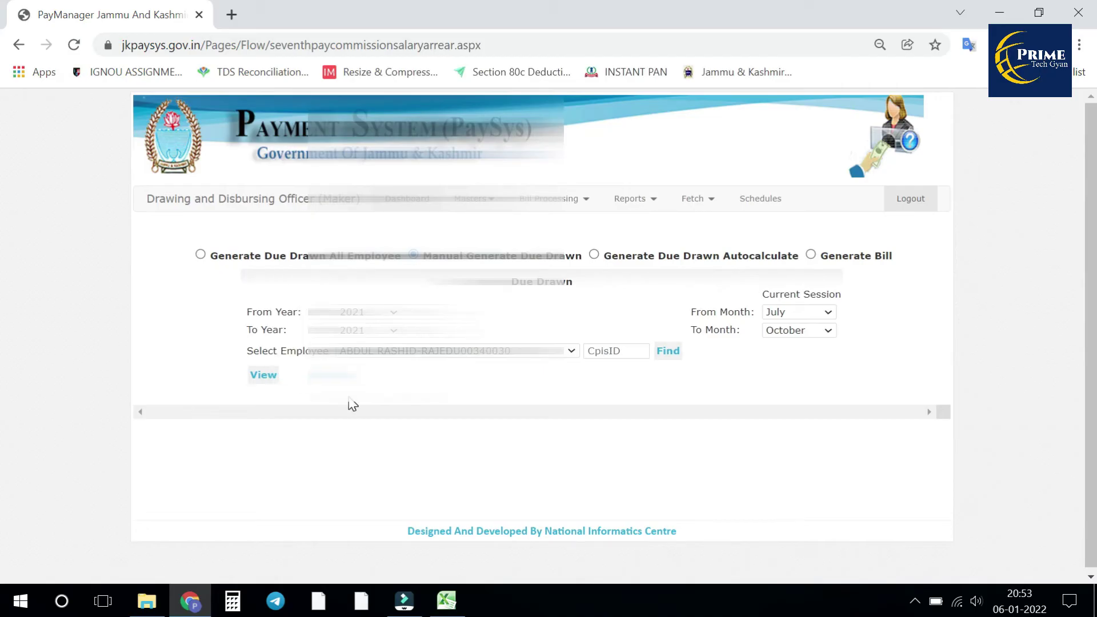
click(260, 375)
Step: Select the tenth employee in the list and load the monthly due drawn entry table
click(542, 350)
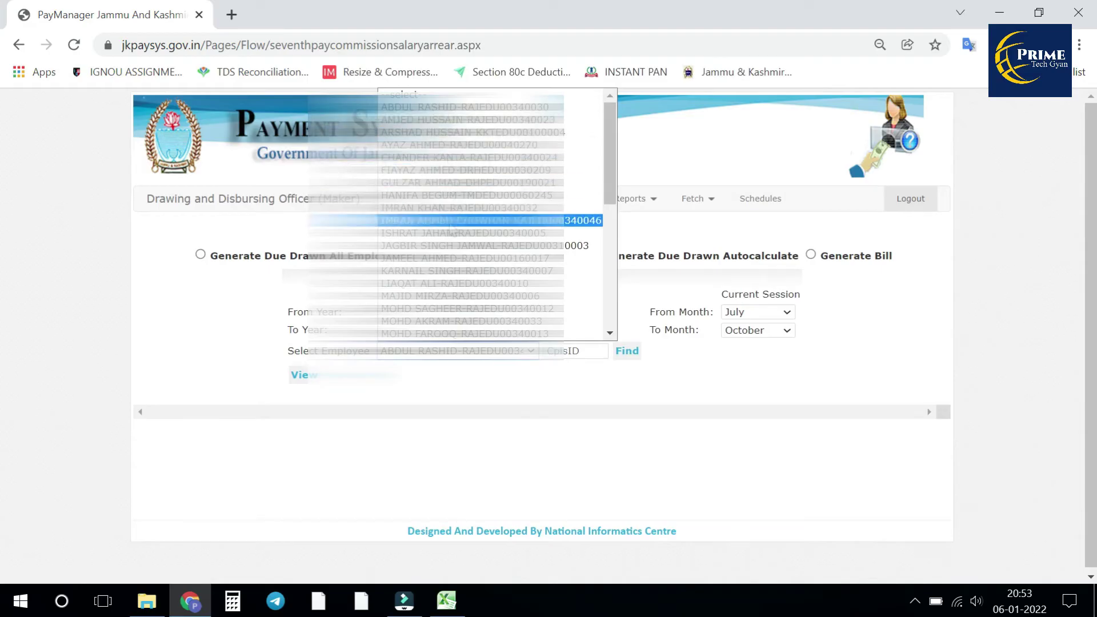
click(452, 224)
click(287, 377)
scroll(524, 381, down, 3)
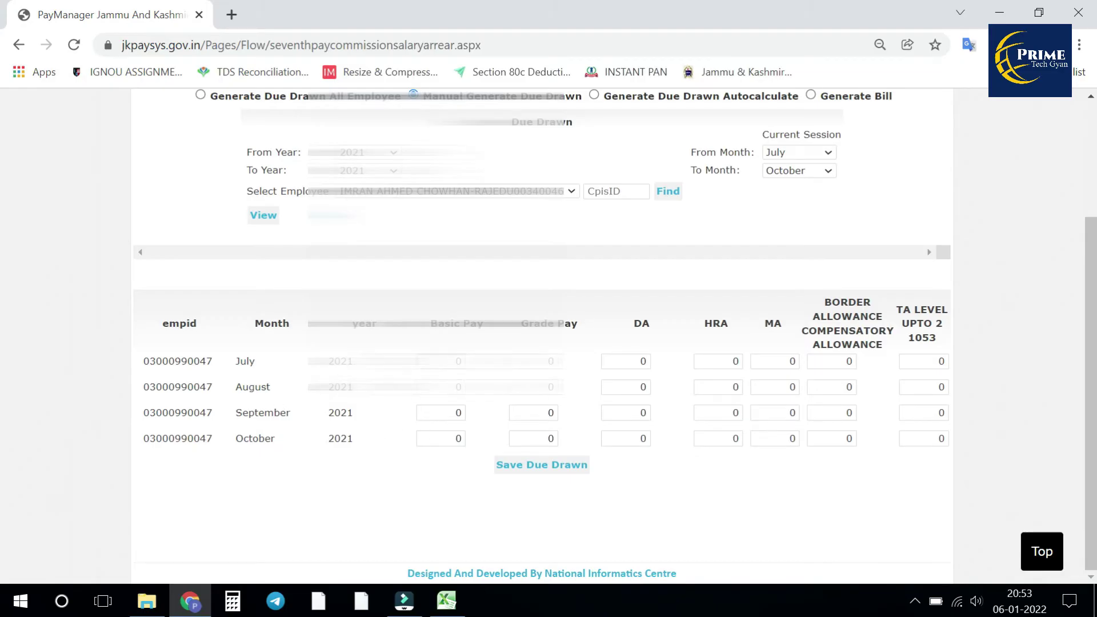
Step: Look up serial number 9's DA difference in cell Q13 of the Excel statement and return to the PaySys entry table
drag(448, 361, 473, 364)
drag(540, 361, 576, 360)
click(446, 600)
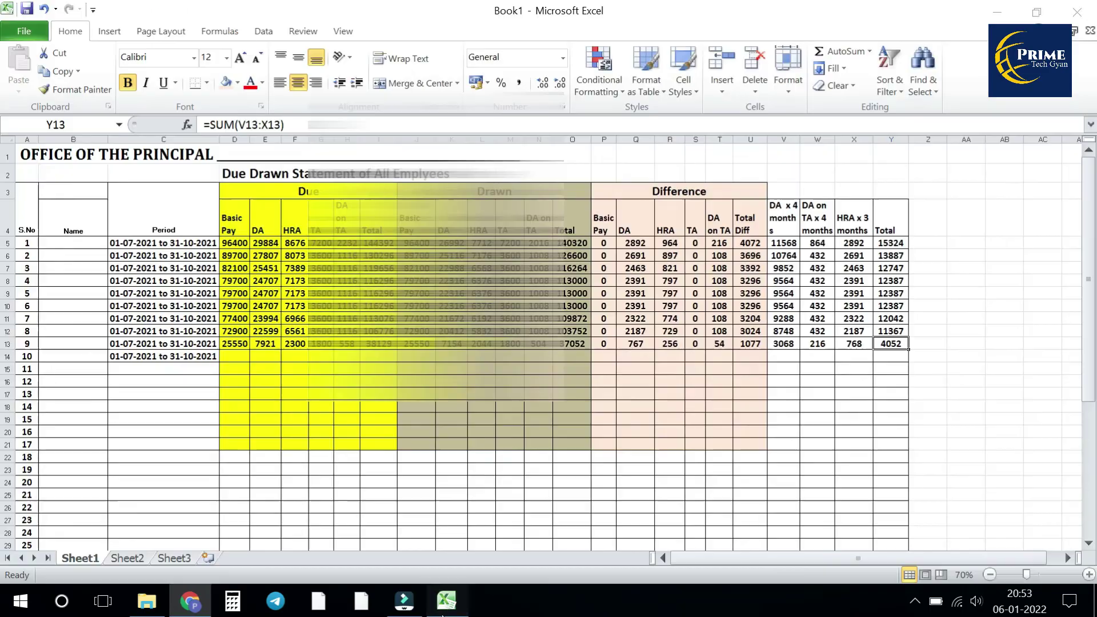
click(801, 434)
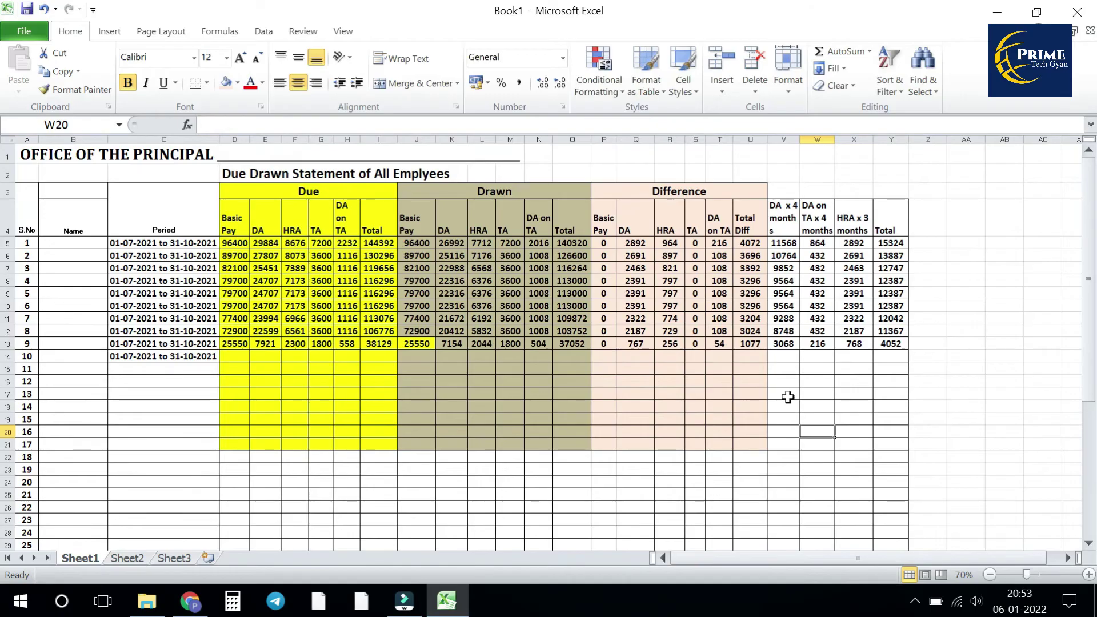
click(640, 345)
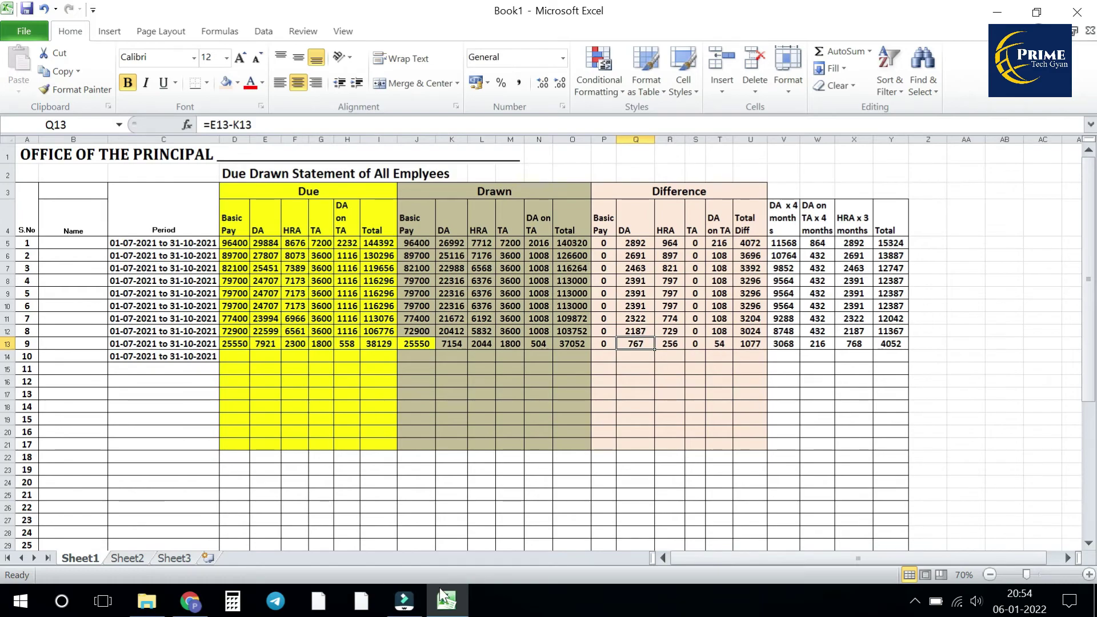
click(184, 607)
Step: Enter 767 as July's Grade Pay, and reset that Grade Pay to 0
text(767)
key(Tab)
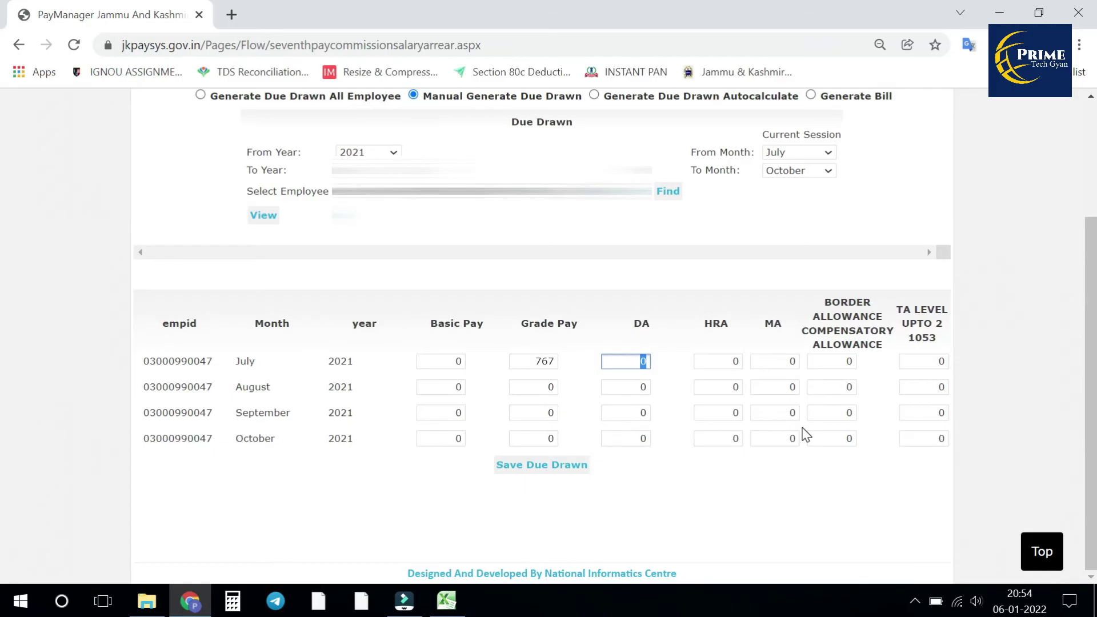
key(shift+Tab)
text(0)
key(Tab)
Step: Set the DA to 767 for each month from July to October 2021
double_click(644, 361)
text(767)
double_click(736, 361)
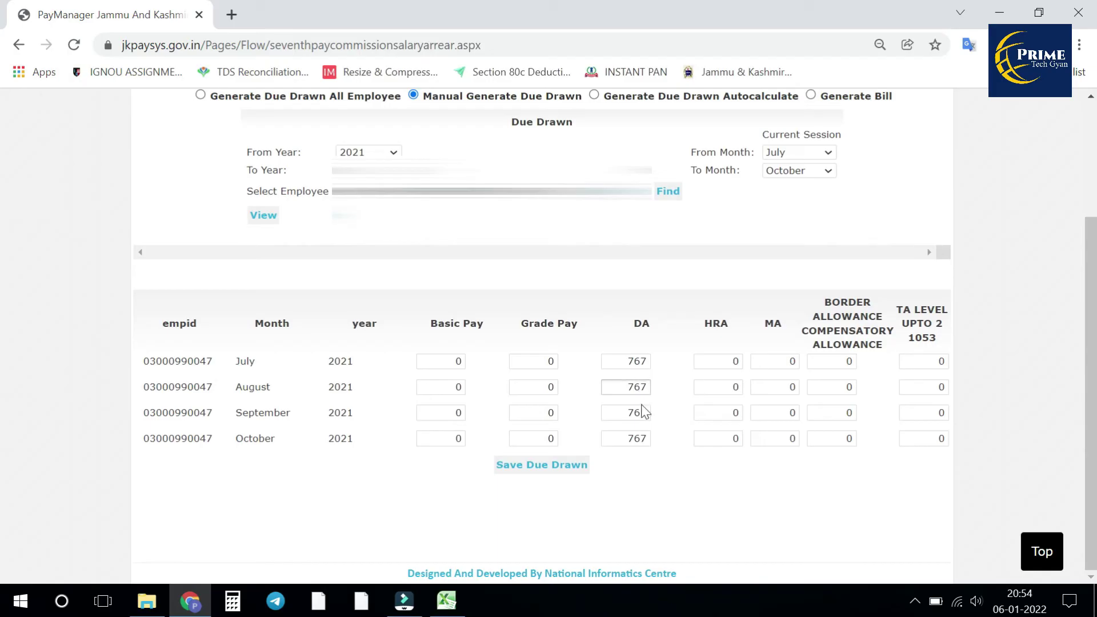
Step: Look up serial number 9's HRA difference in the Excel statement and set the PaySys HRA to 256 for July through October
click(721, 362)
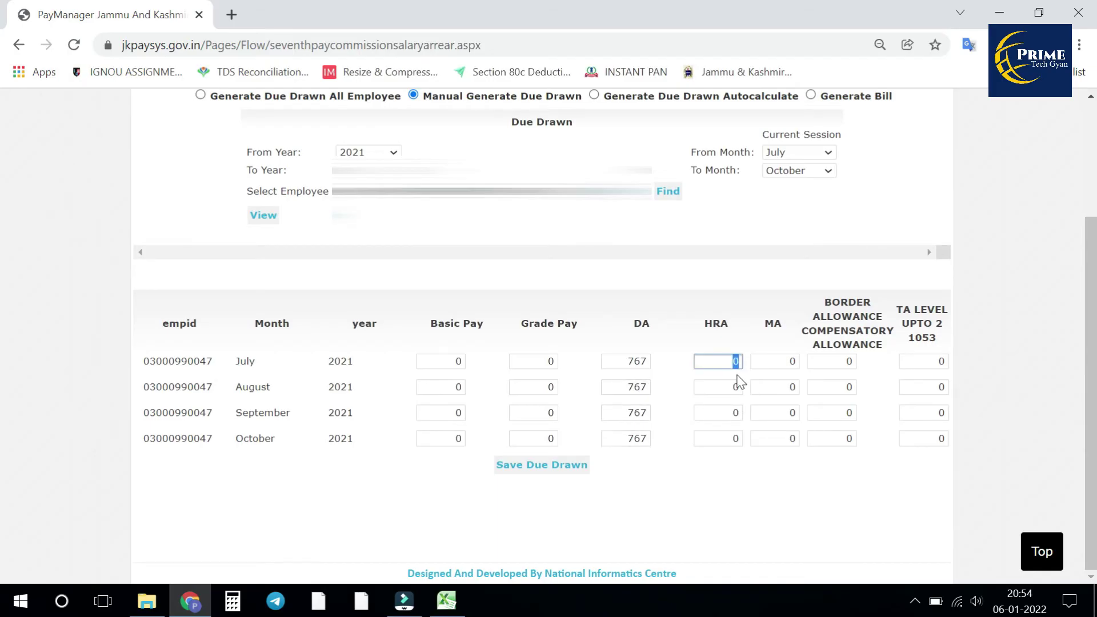
click(446, 600)
click(669, 343)
click(190, 600)
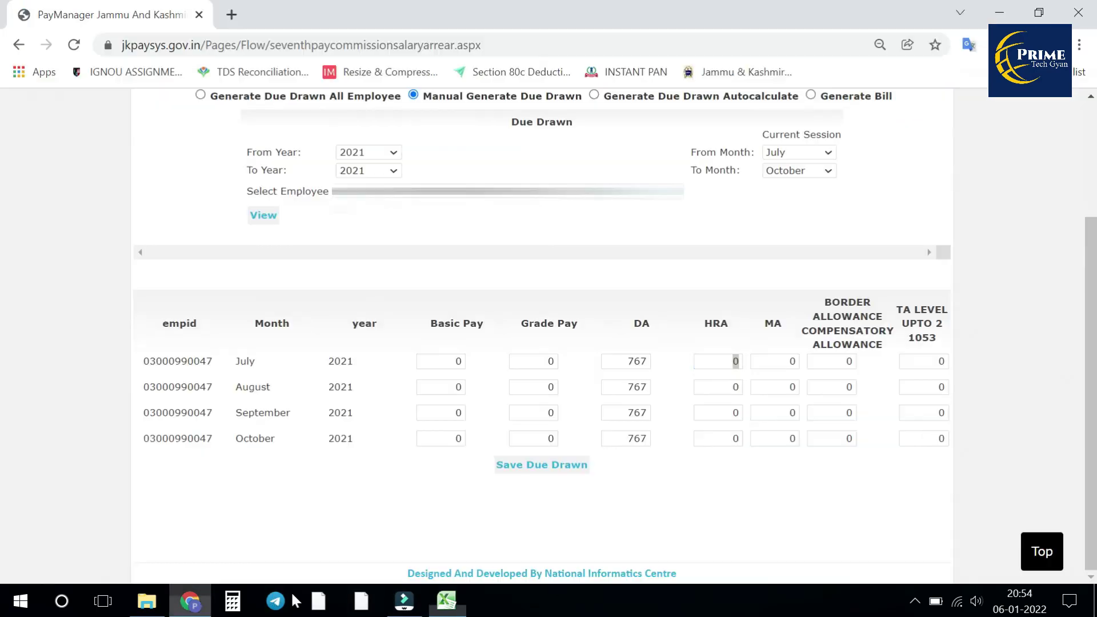
text(256)
key(Tab)
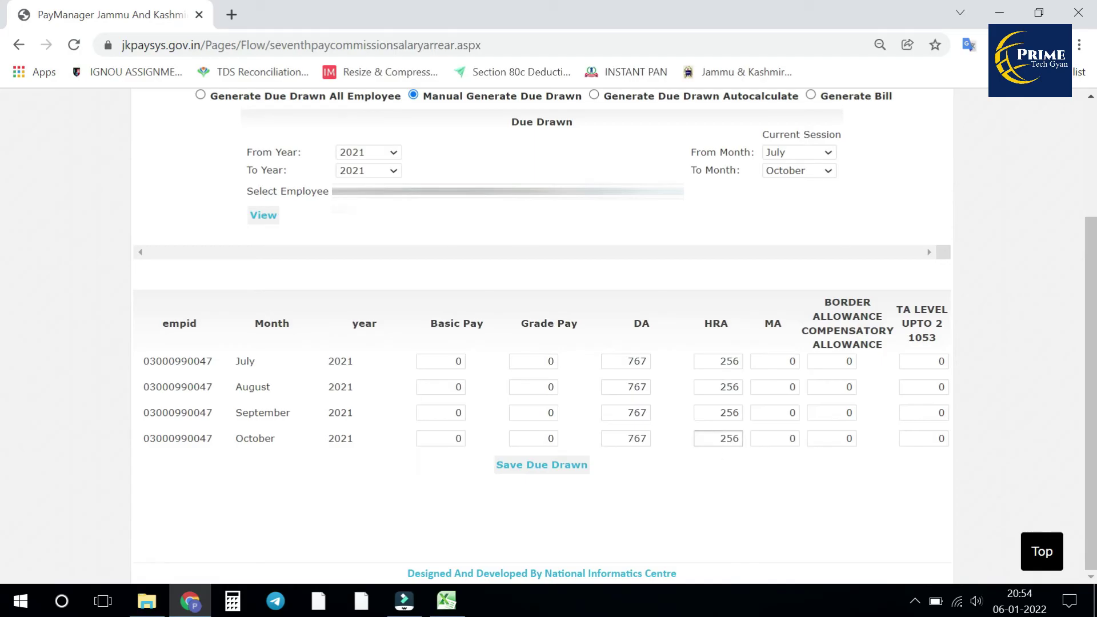
Step: Set October's HRA to 0 so that HRA is claimed for three months only
double_click(729, 438)
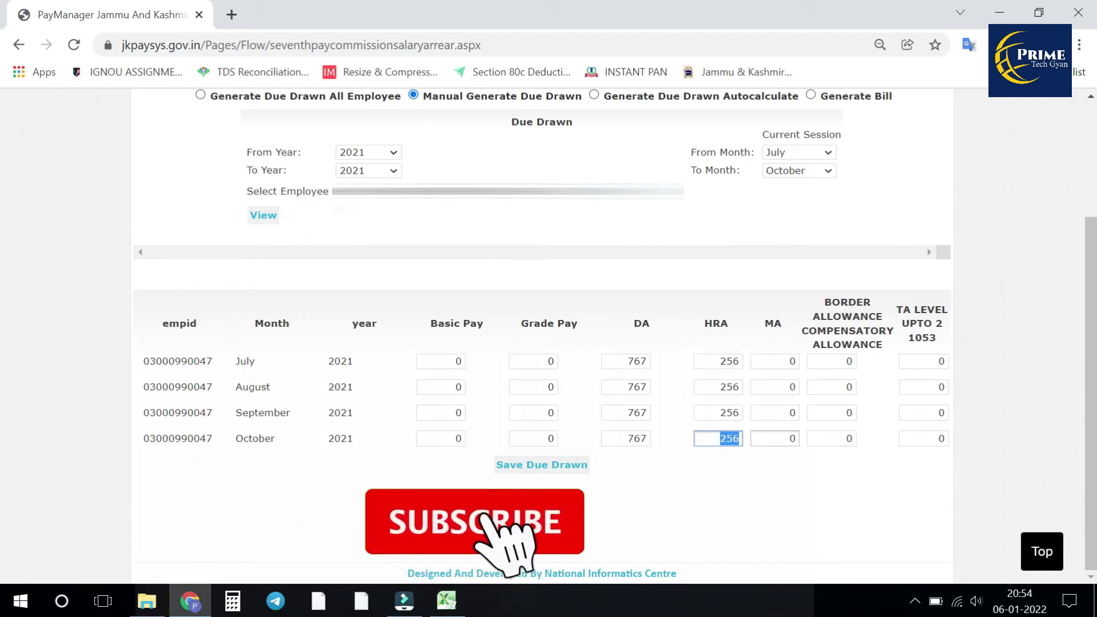
text(0)
key(Tab)
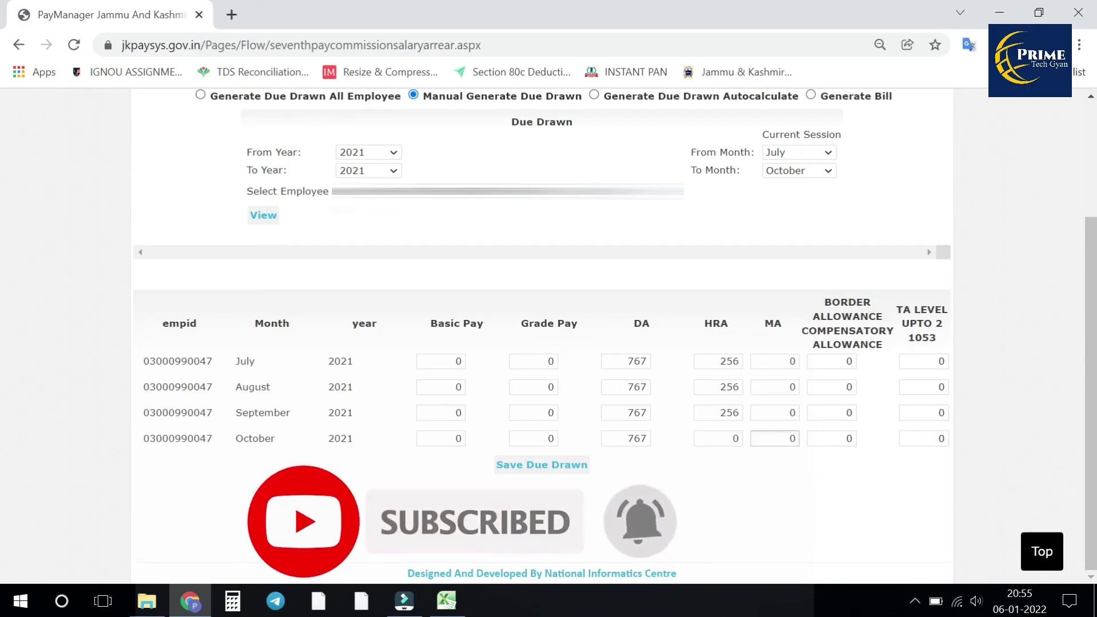
Step: Look up serial number 9's DA on TA difference in Excel, set TA LEVEL UPTO 2 to 54 for July through October, and save the due drawn
click(942, 366)
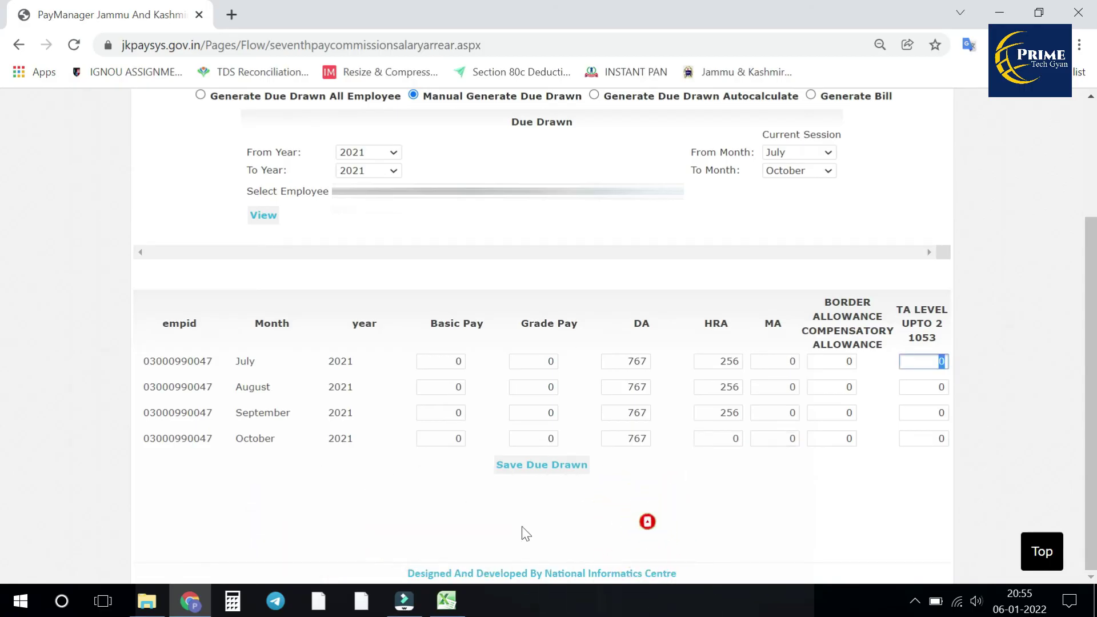
click(444, 600)
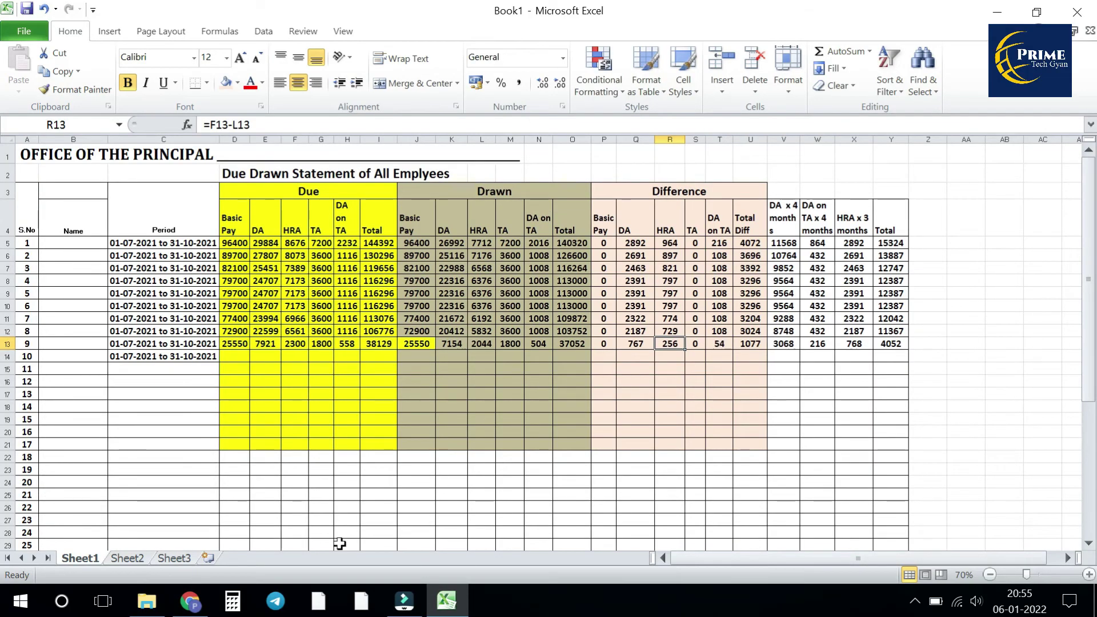
click(190, 599)
text(54)
key(Tab)
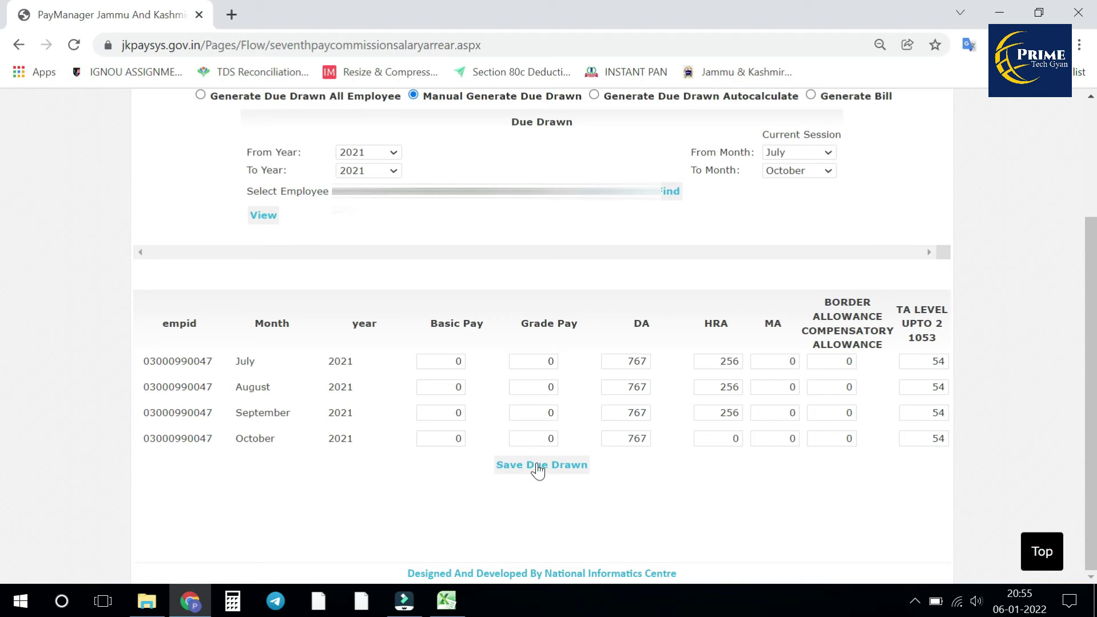
click(537, 468)
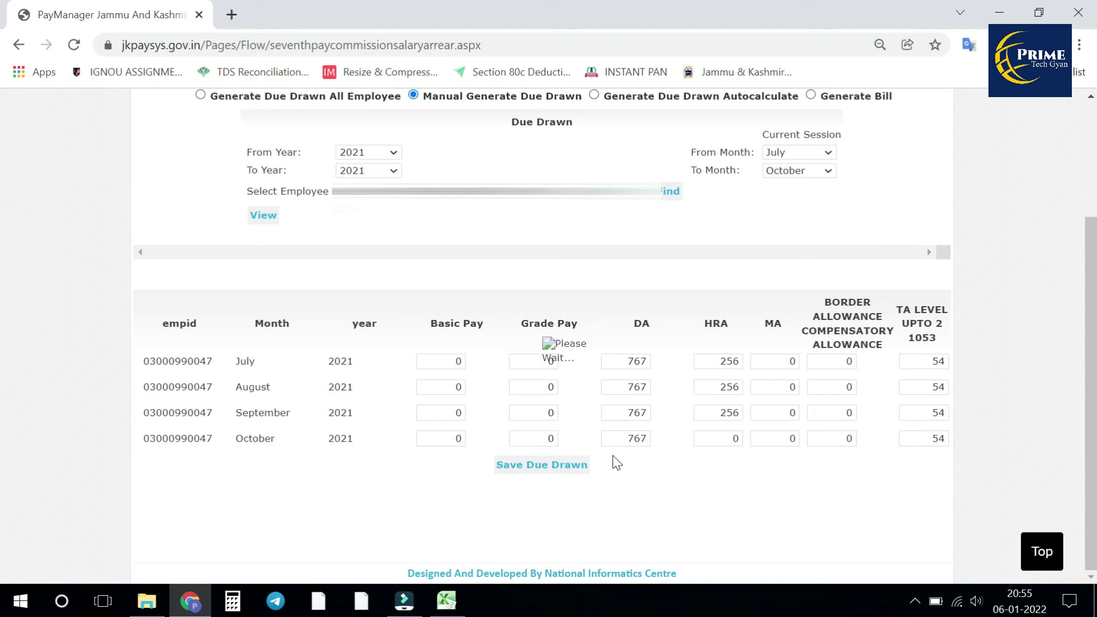
click(705, 140)
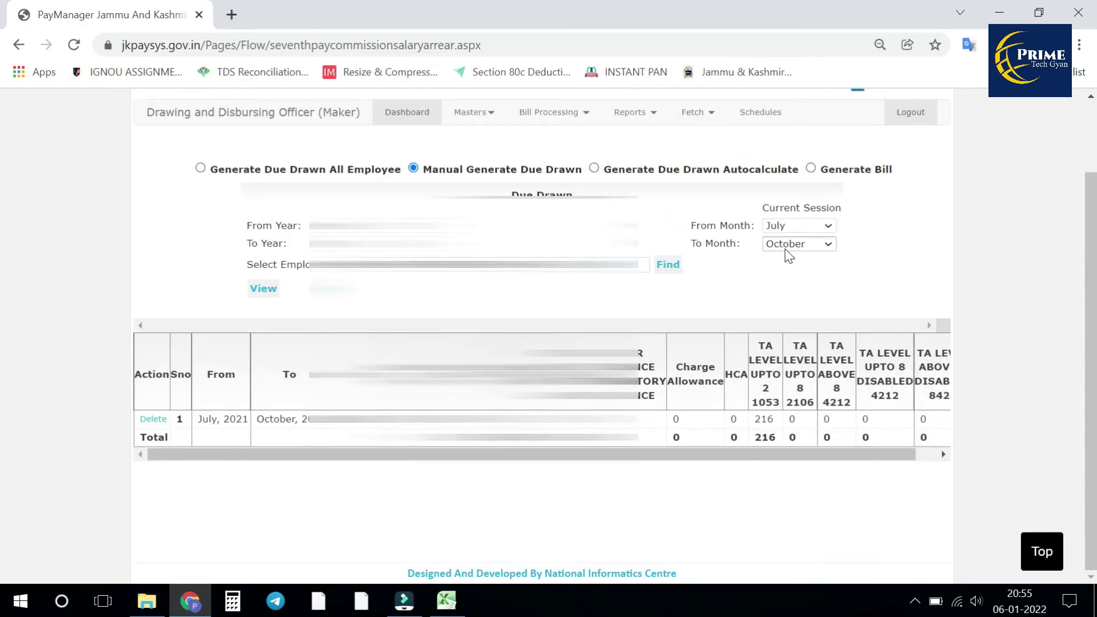
Step: Select the employee at serial number 8 for the July to October 2021 manual due drawn
click(497, 264)
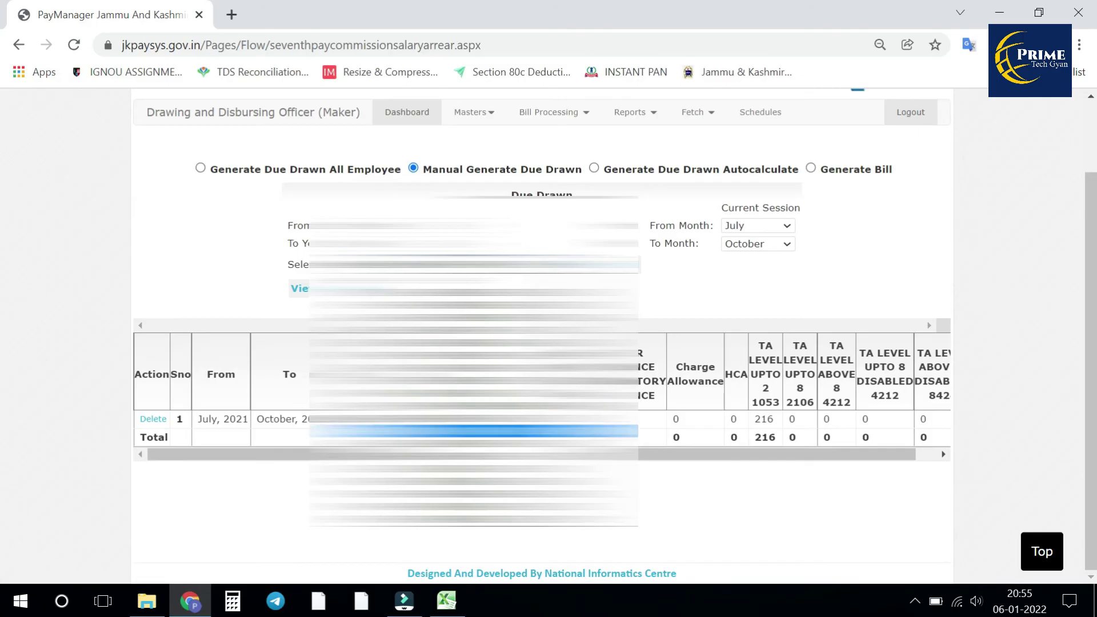
click(474, 468)
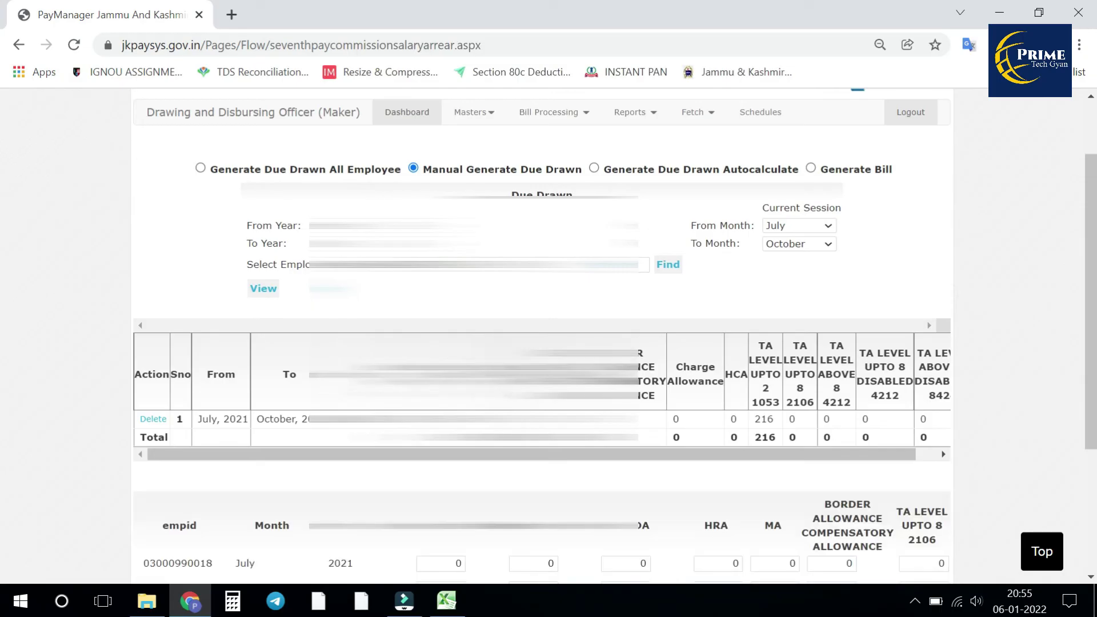
scroll(541, 342, down, 3)
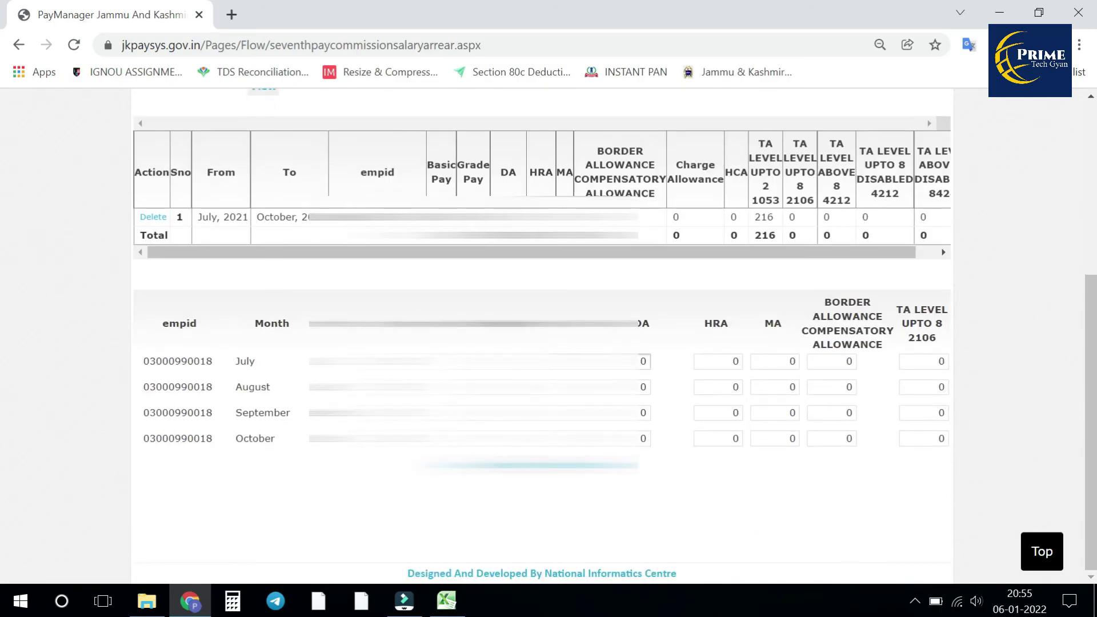
Step: Look up serial number 8's DA difference in the Excel statement and set the PaySys DA to 2187 for July through October
double_click(643, 361)
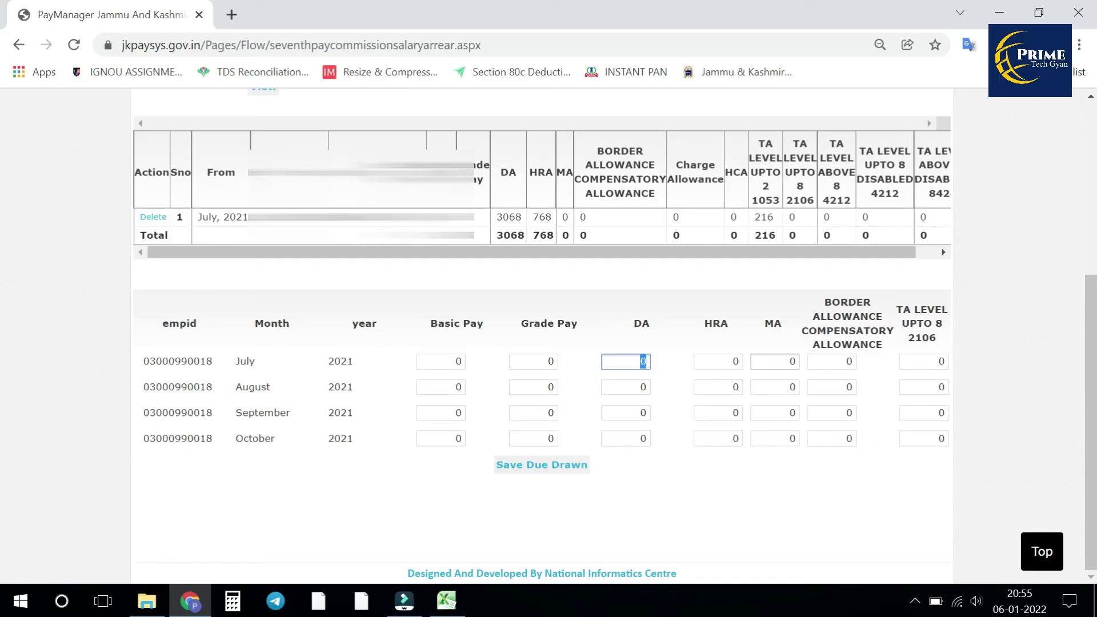
click(446, 600)
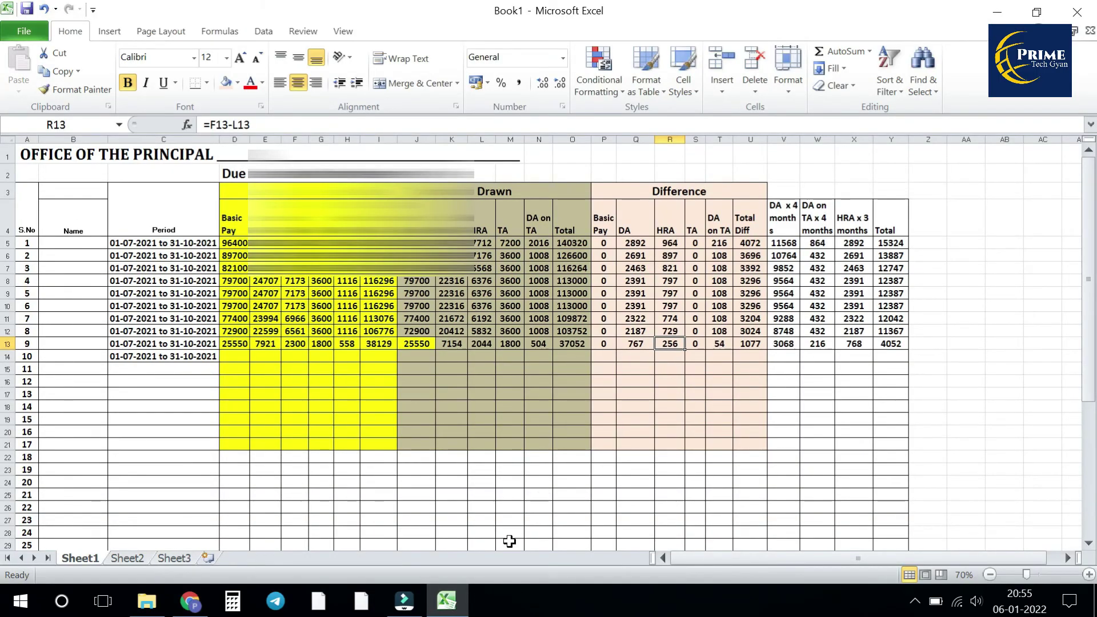
click(191, 600)
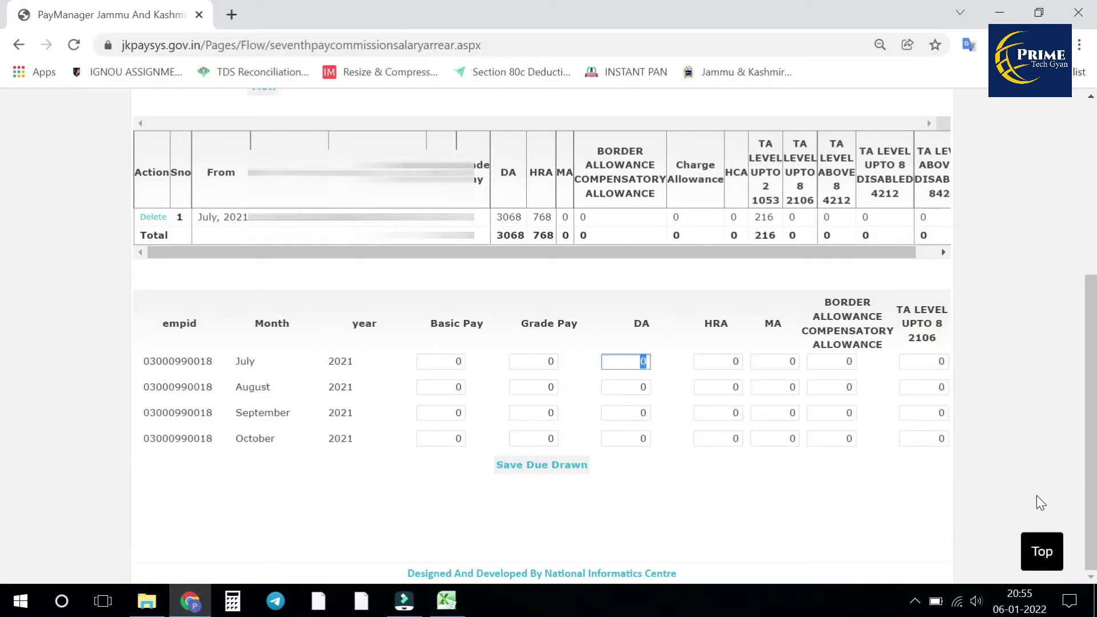
text(2187)
key(Tab)
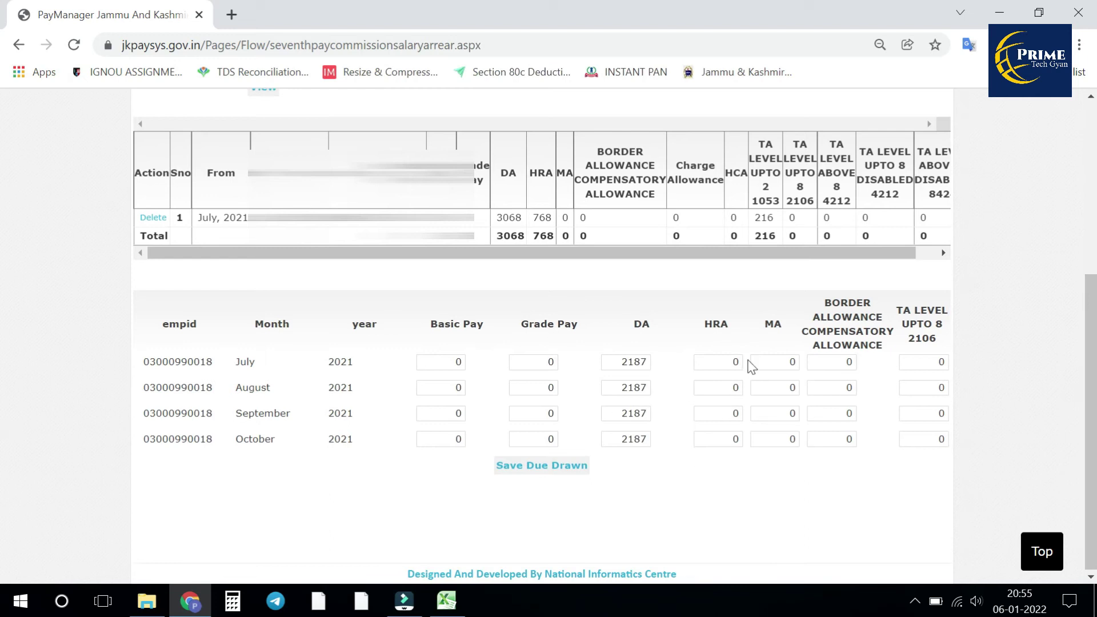
Step: Look up serial number 8's HRA difference in Excel and set the PaySys HRA to 729 for July through October
click(447, 600)
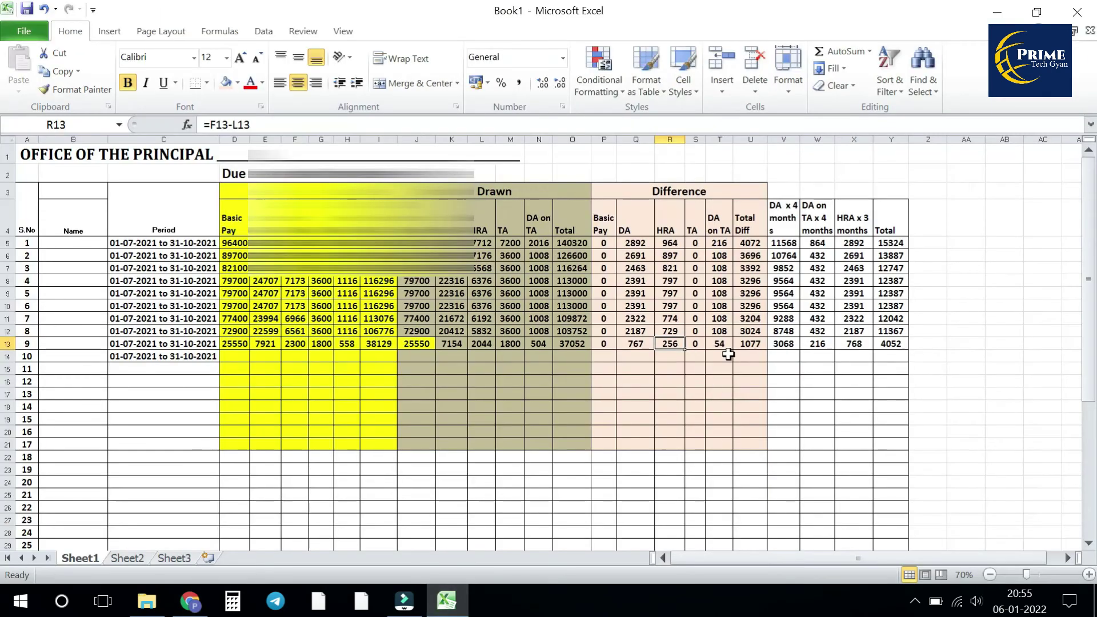
click(190, 600)
text(729)
key(Tab)
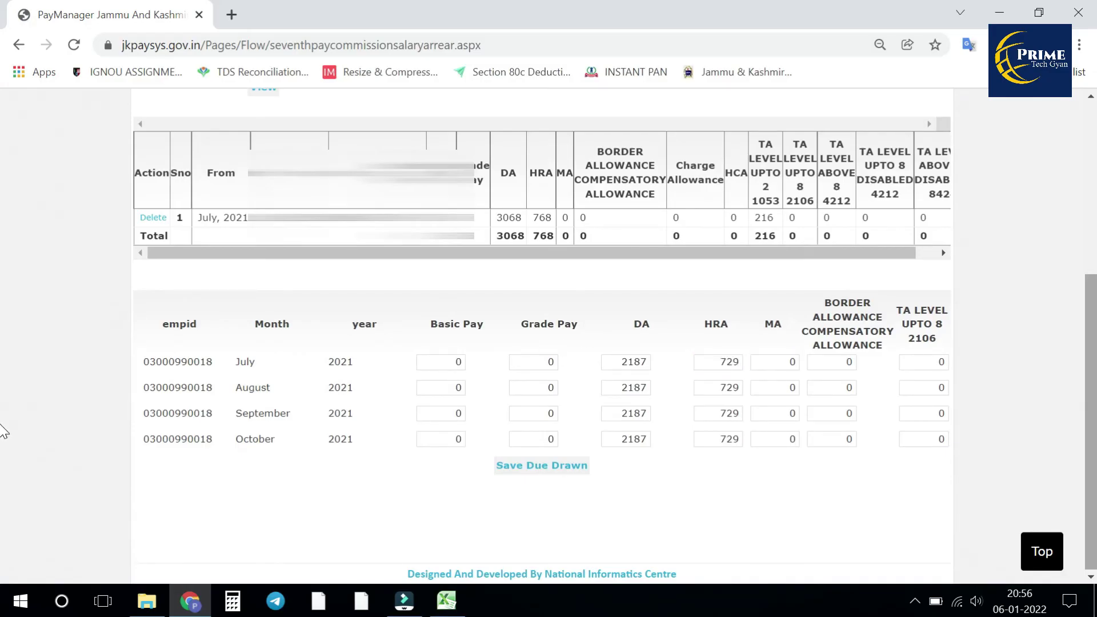
Step: Set serial number 8's October HRA to 0, keeping the HRA claim to three months
drag(715, 439, 763, 439)
text(0)
key(Tab)
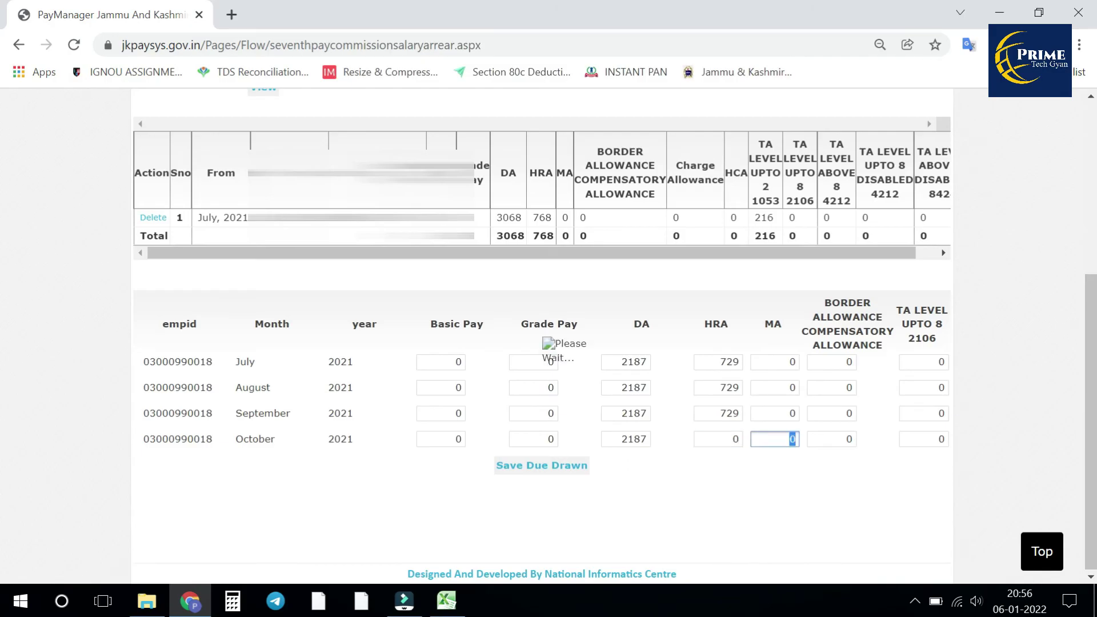
Step: Look up serial number 8's DA on TA difference in Excel, set TA LEVEL UPTO 8 to 108 for all four months, and save the due drawn
drag(930, 363, 961, 362)
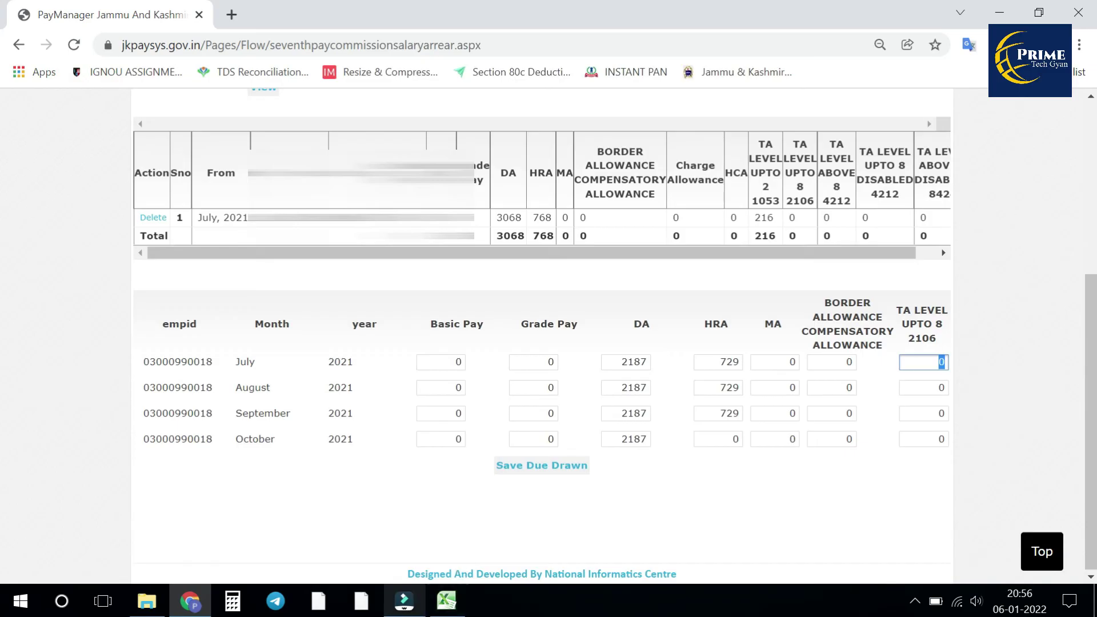
click(446, 600)
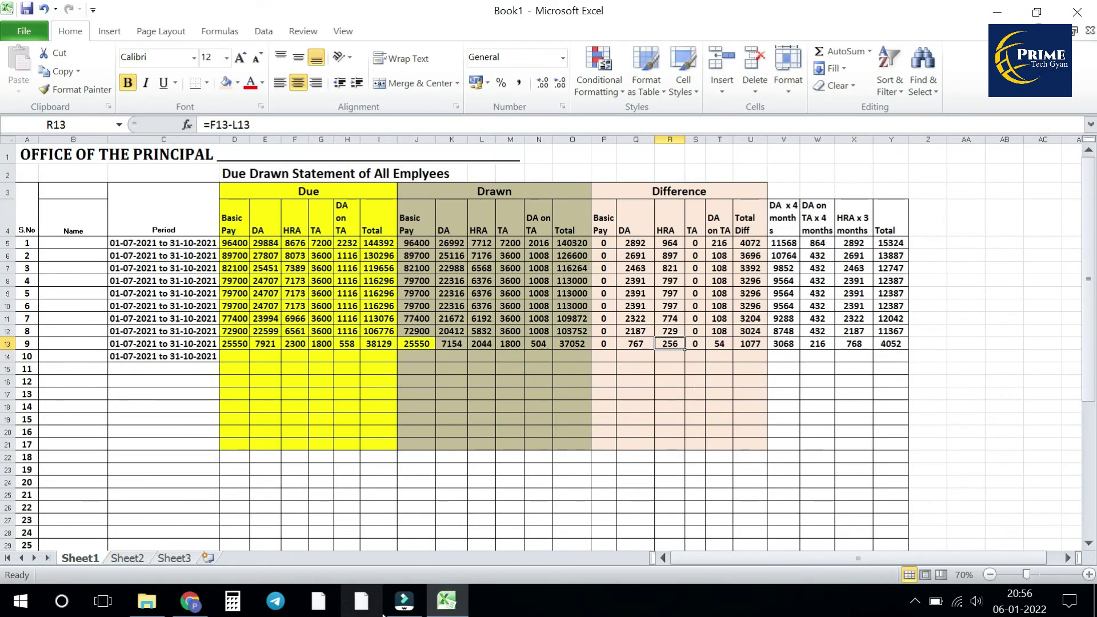
click(190, 601)
text(108)
key(Tab)
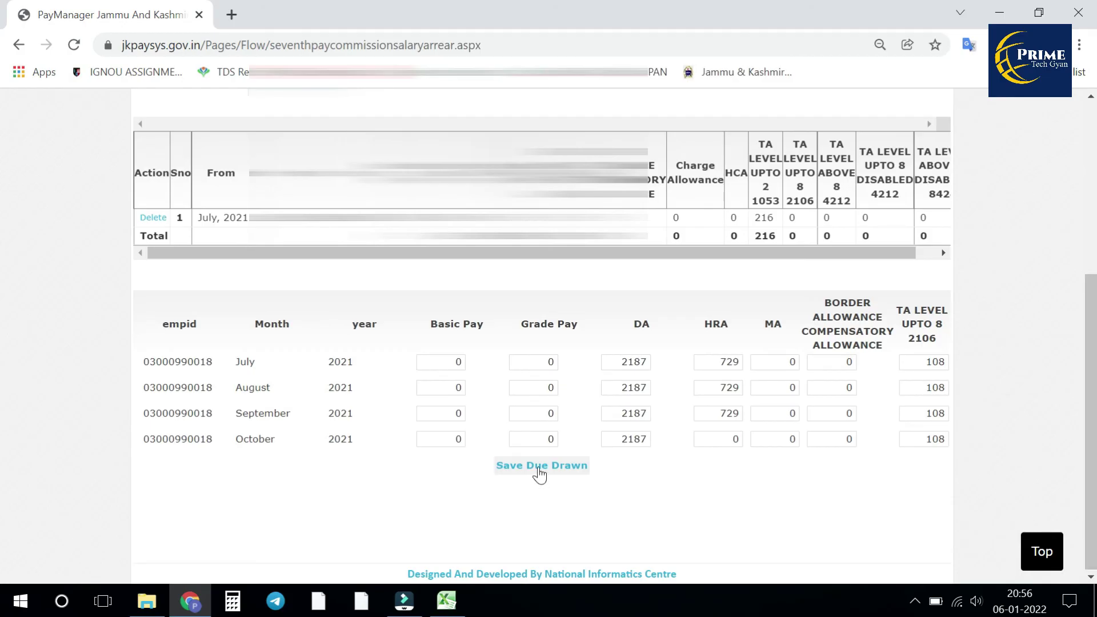
click(538, 468)
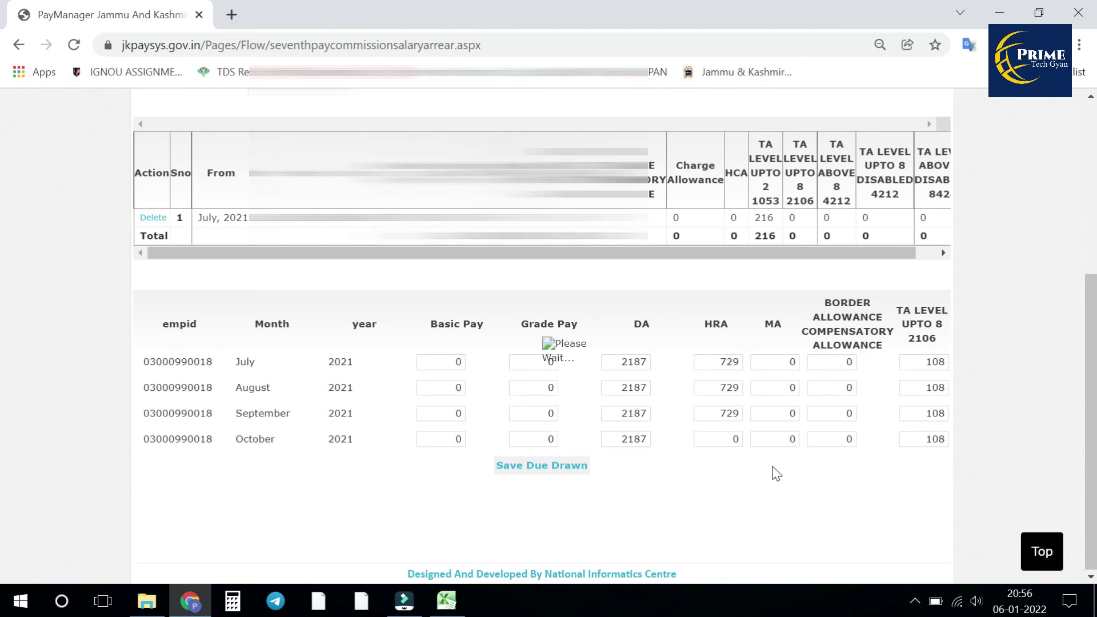
click(699, 140)
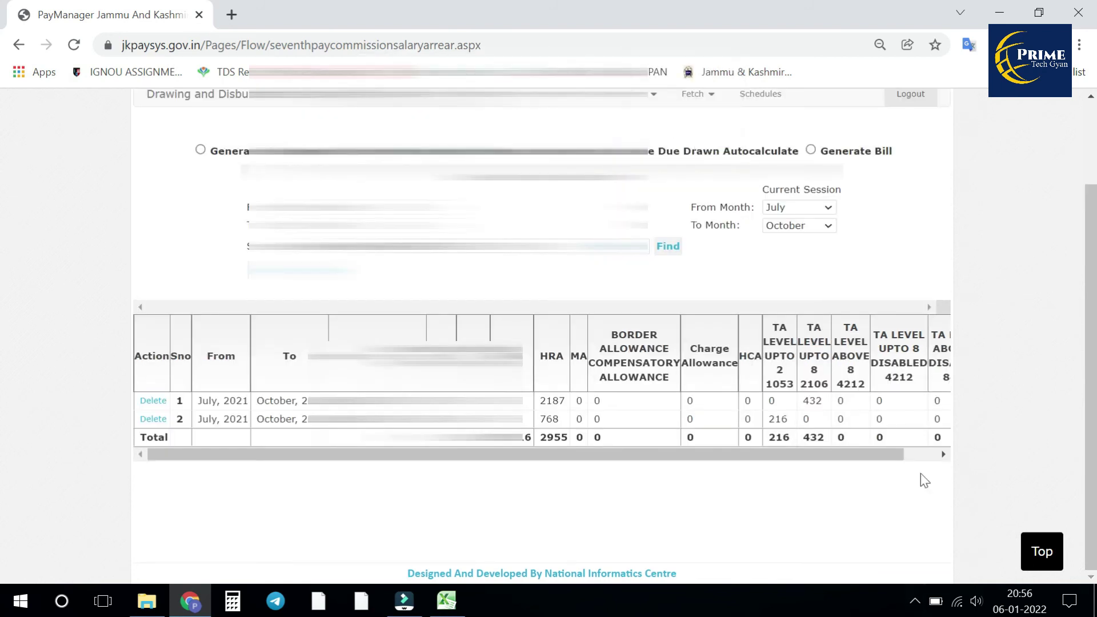
click(914, 601)
click(977, 423)
scroll(981, 419, up, 2)
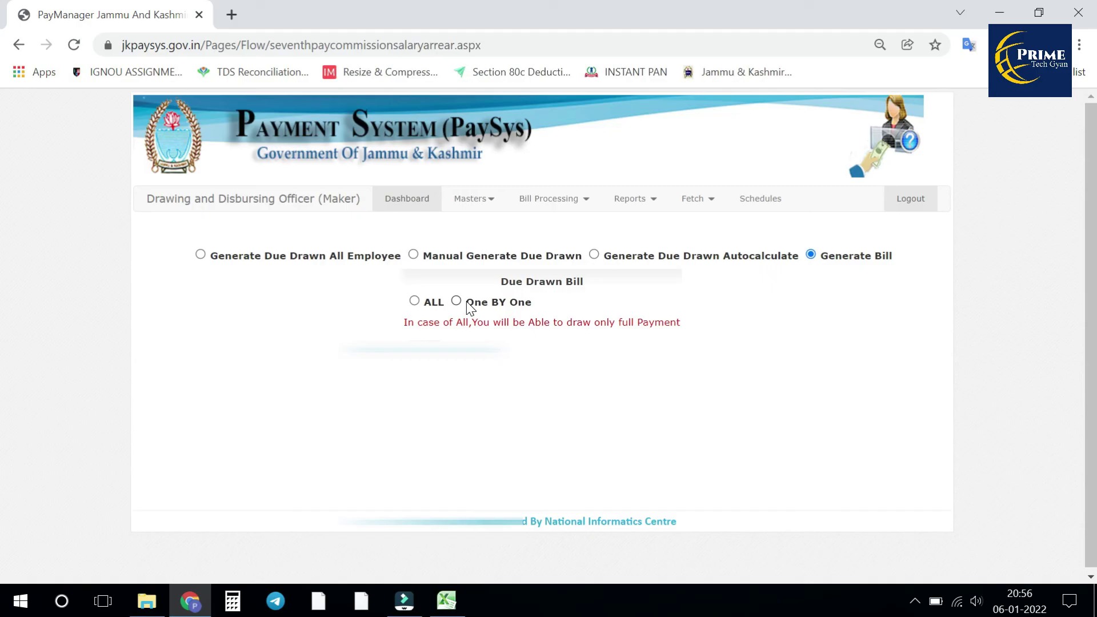
click(433, 307)
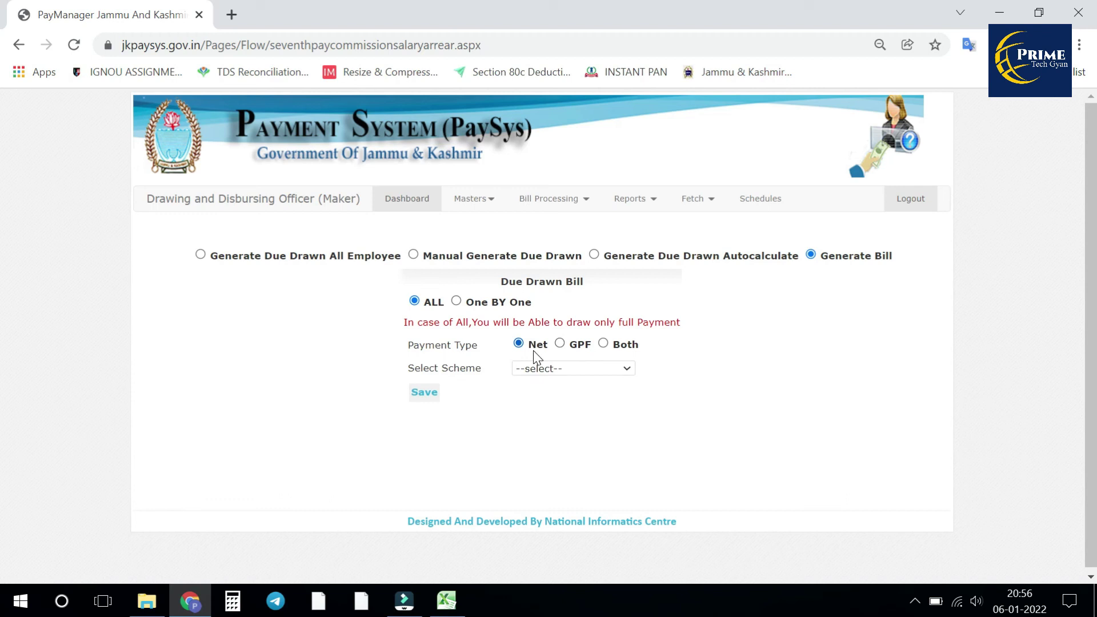
click(557, 370)
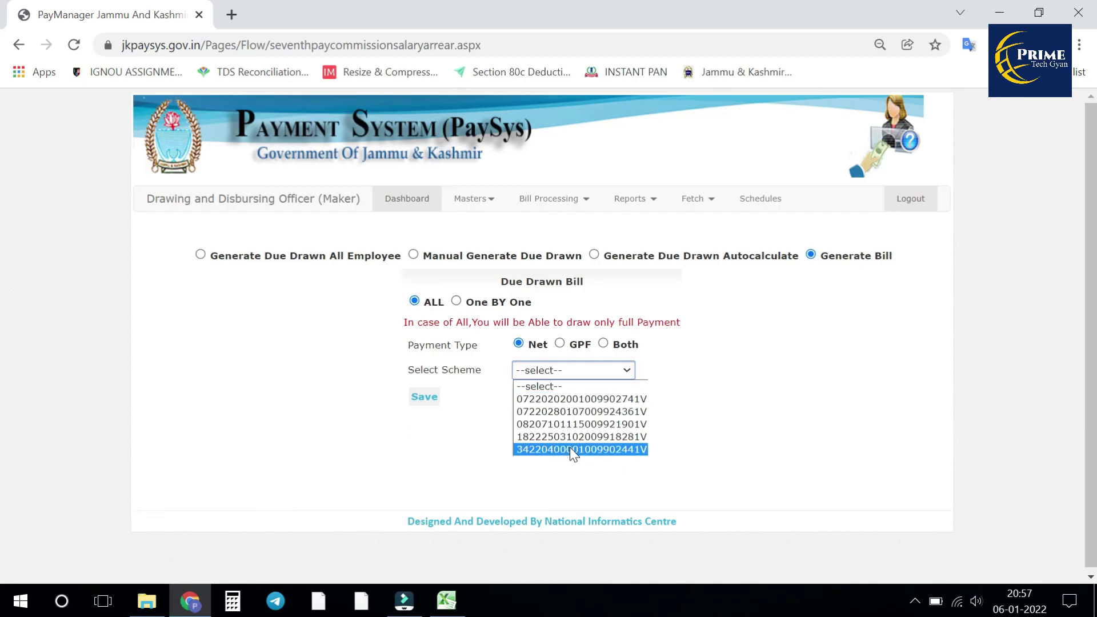
click(575, 397)
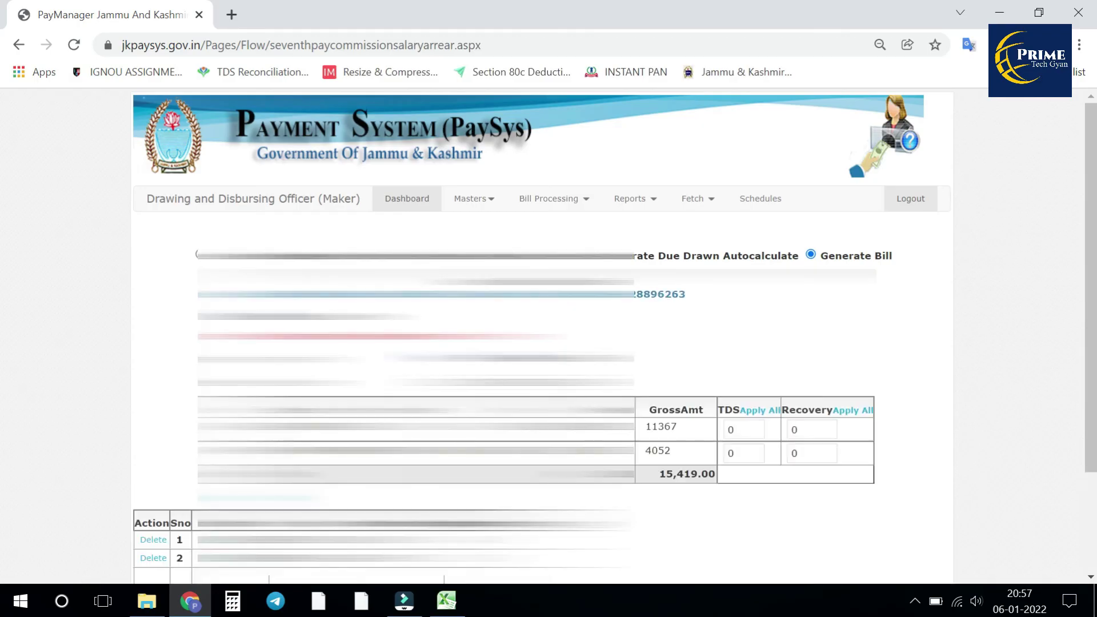
Step: Generate the due drawn bill for the two listed employees with TDS and Recovery left at 0, and close the confirmation
scroll(543, 343, down, 2)
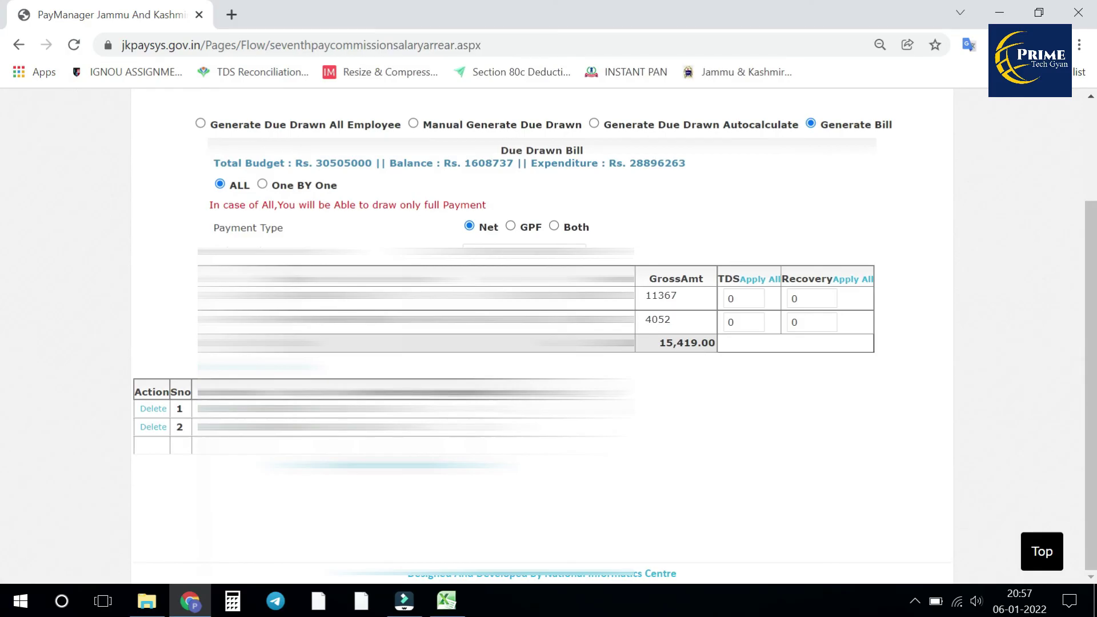
click(743, 298)
click(549, 361)
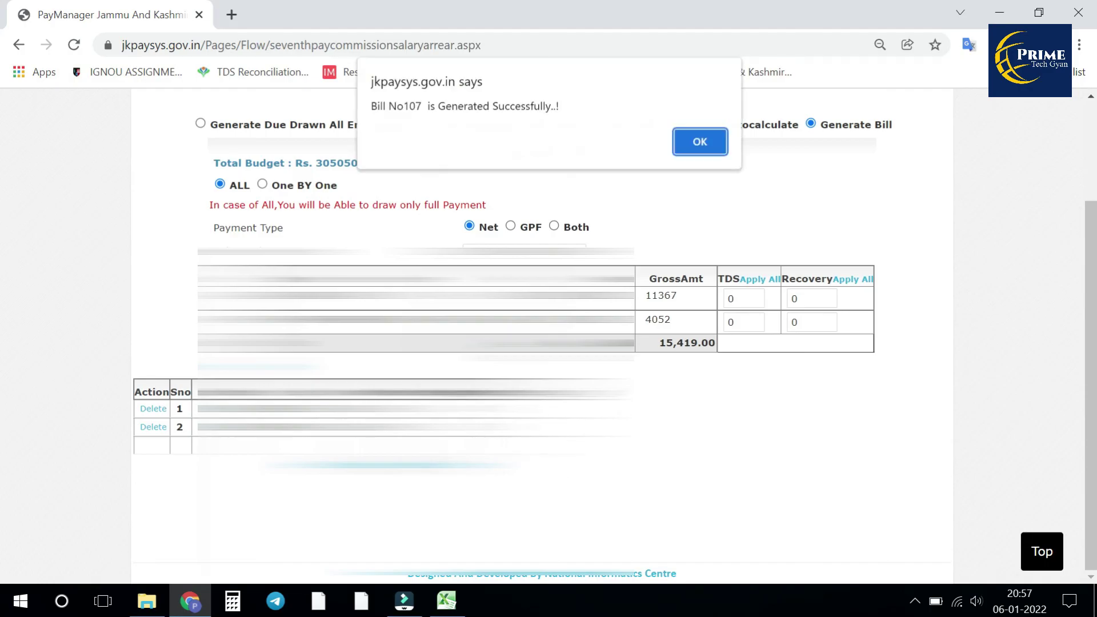
click(706, 139)
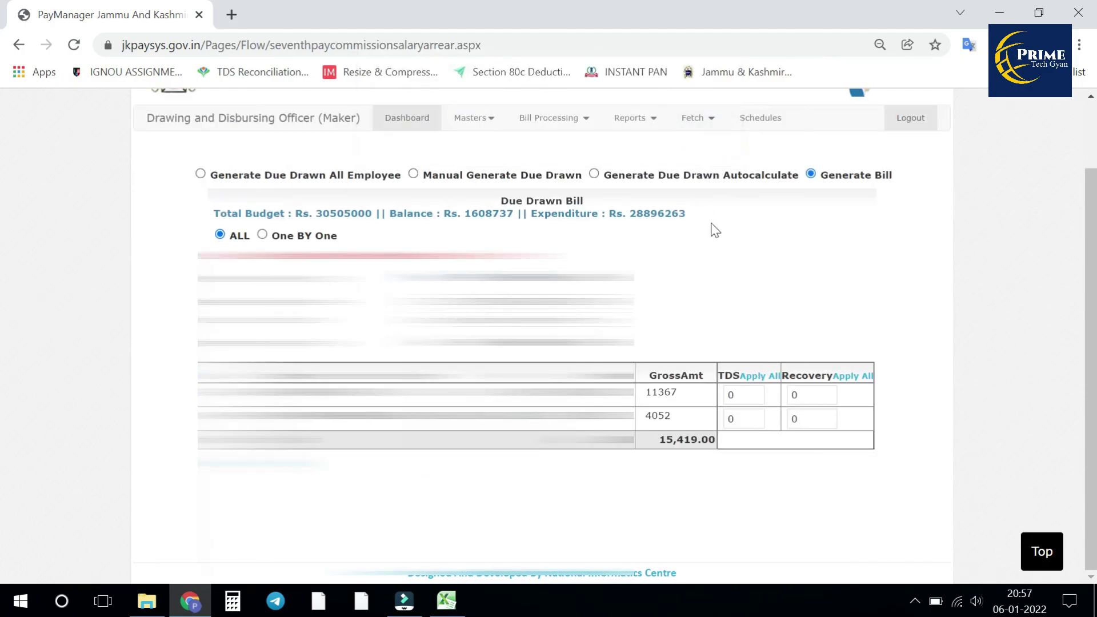
Step: Return to the Maker dashboard and dismiss the reminder about fetching payment details and DDO budget
scroll(752, 286, up, 2)
click(570, 205)
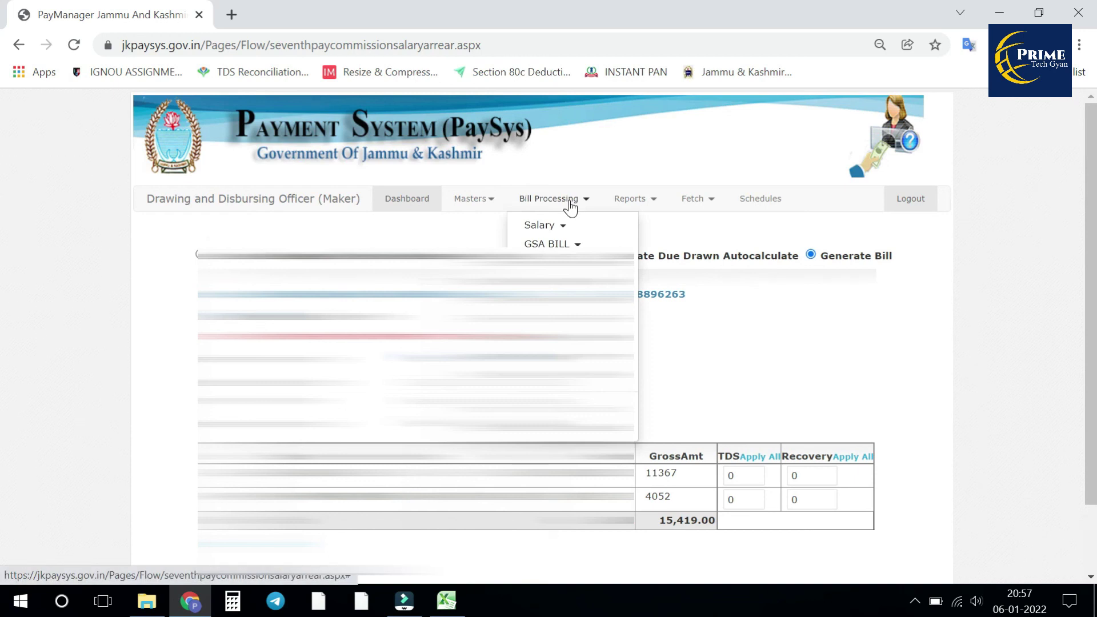
click(562, 228)
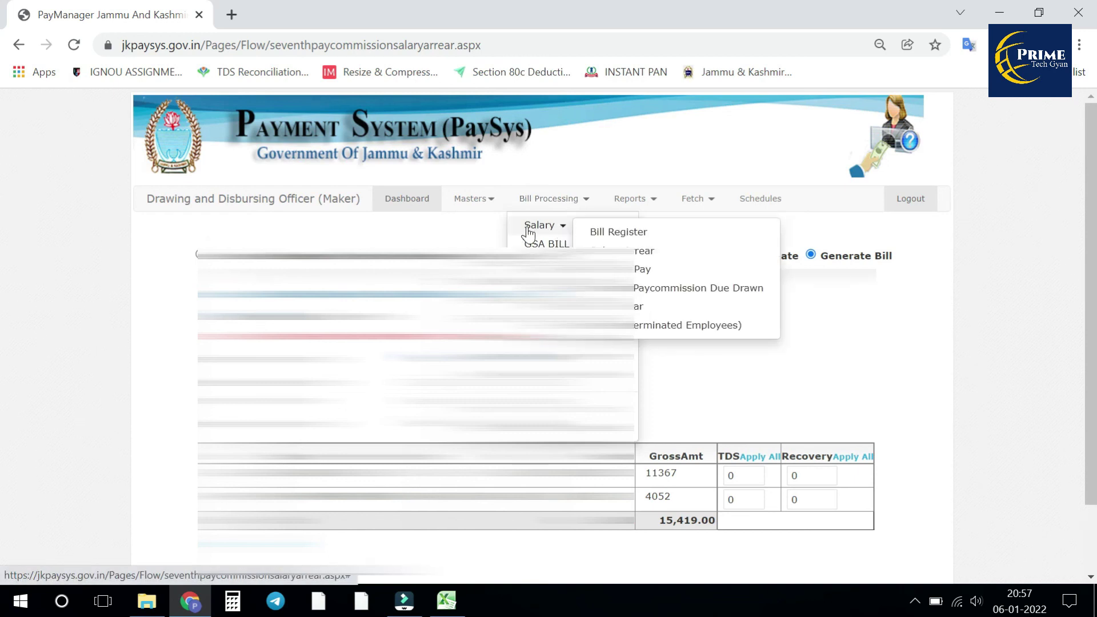
click(417, 202)
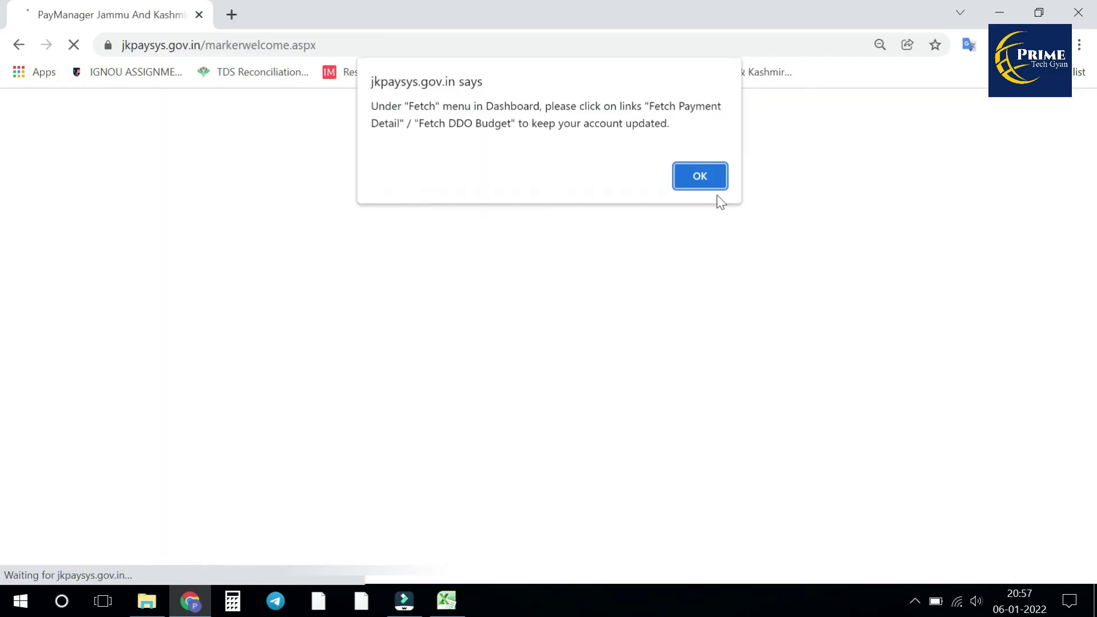
click(713, 177)
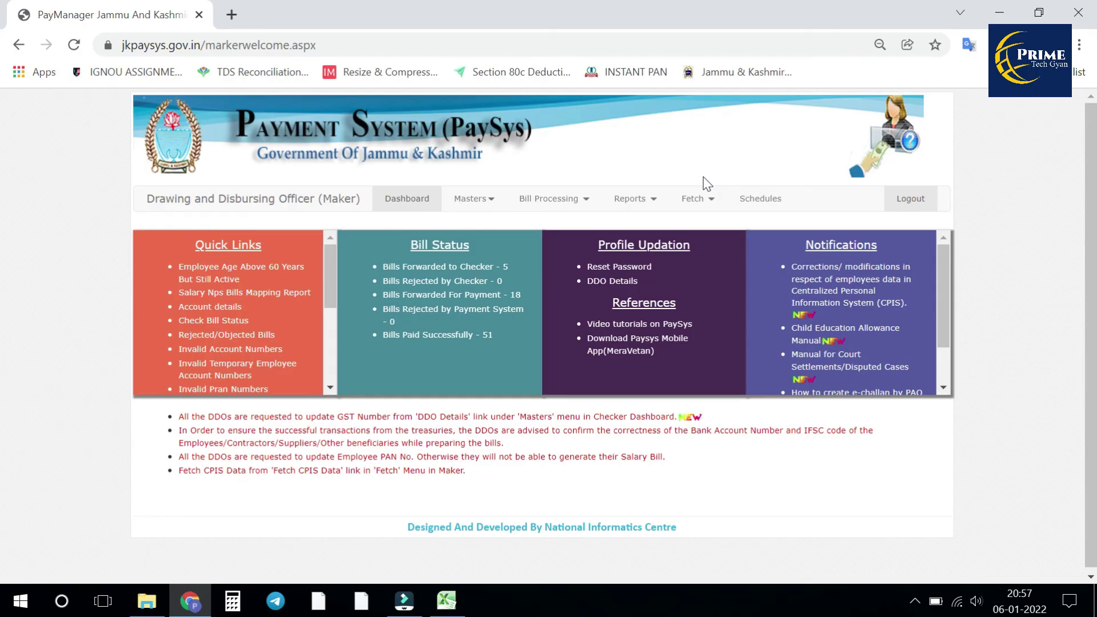
Step: Open the salary Bill Register and show the bills for January 2021-2022
click(554, 200)
mouse_move(550, 224)
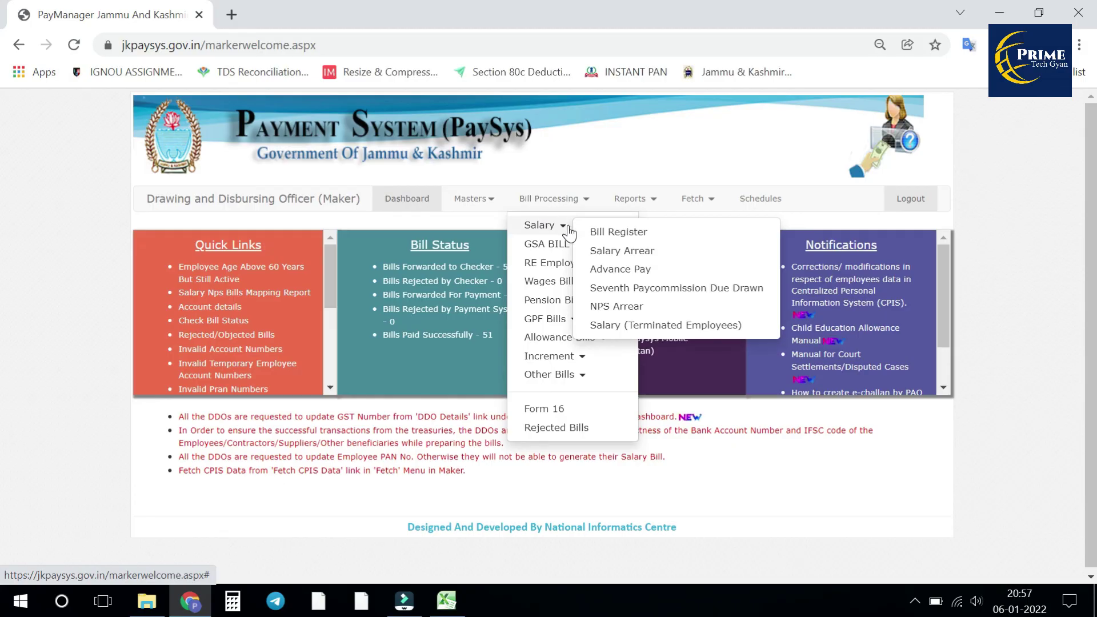
click(620, 229)
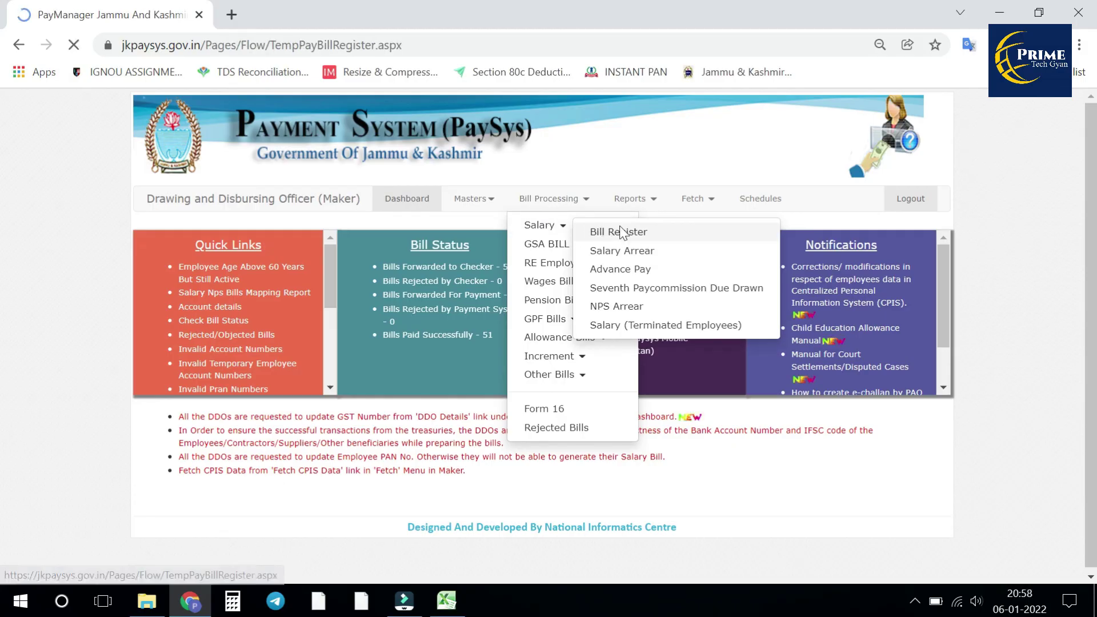
click(279, 252)
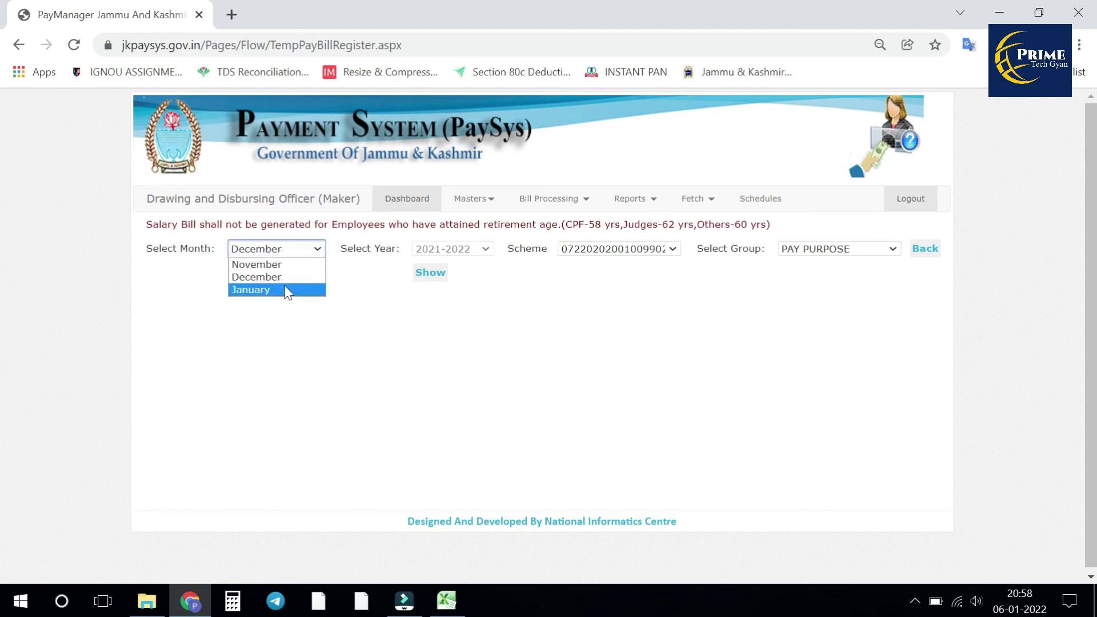
click(285, 291)
click(445, 279)
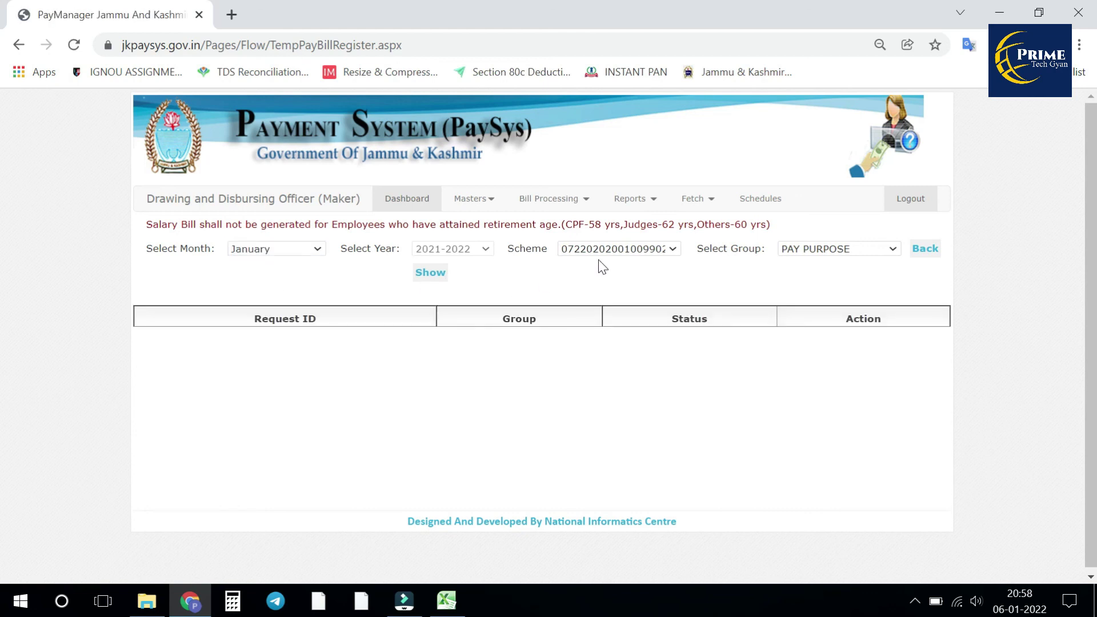
click(613, 250)
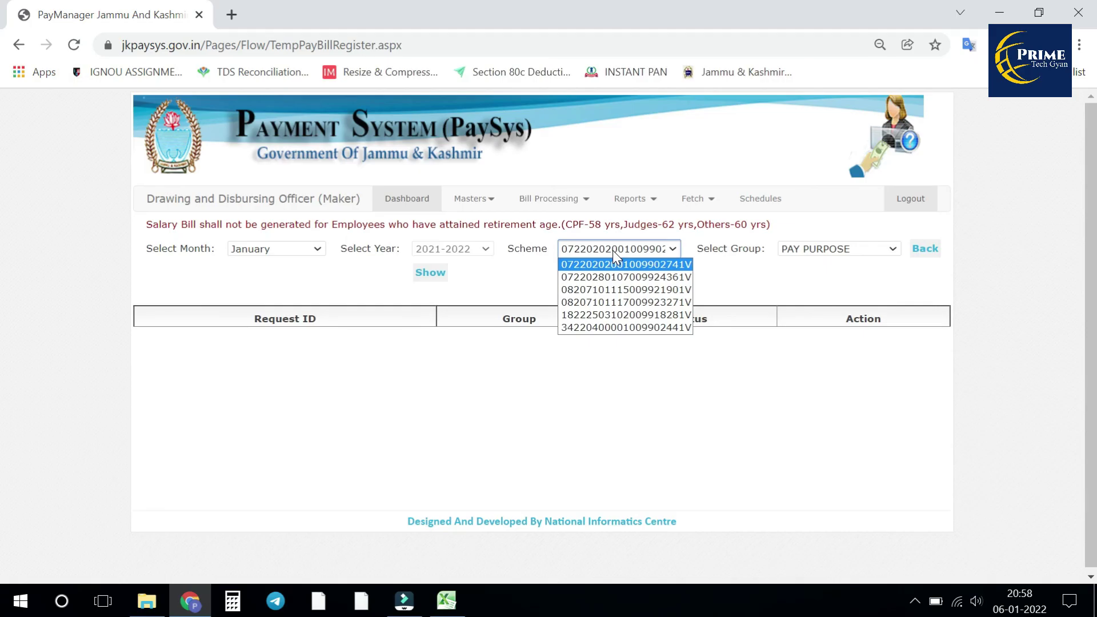
click(619, 303)
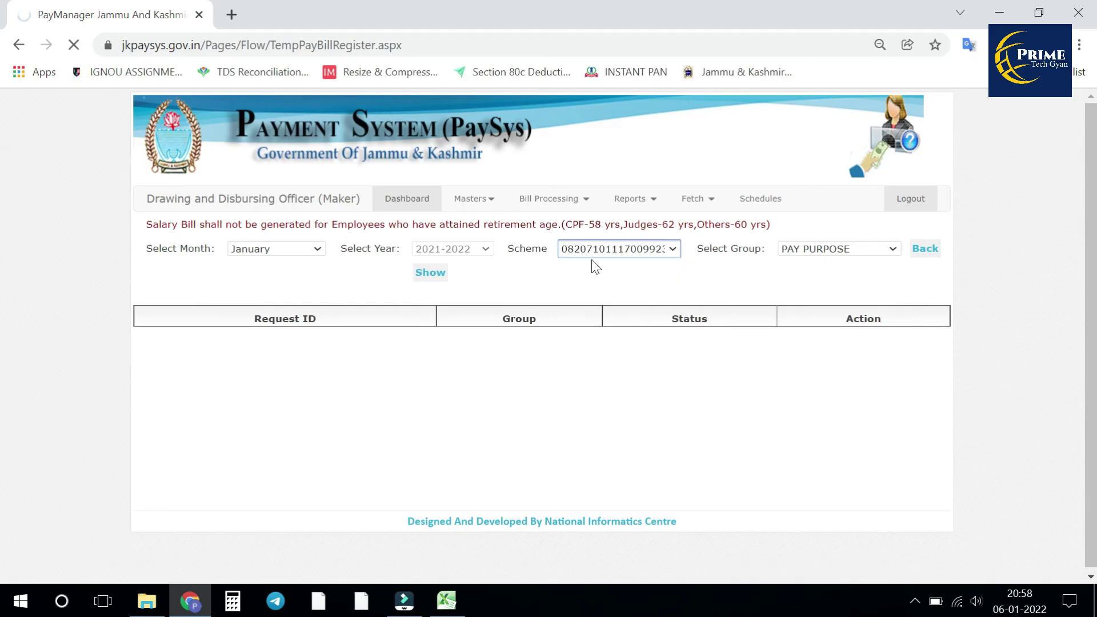
click(862, 253)
click(826, 391)
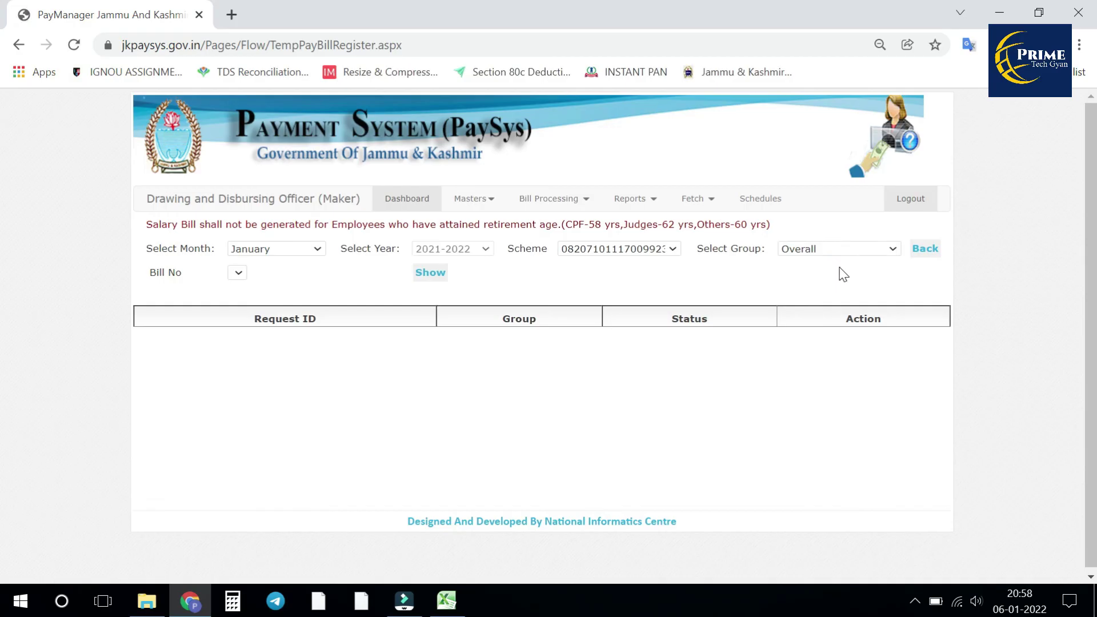
click(237, 273)
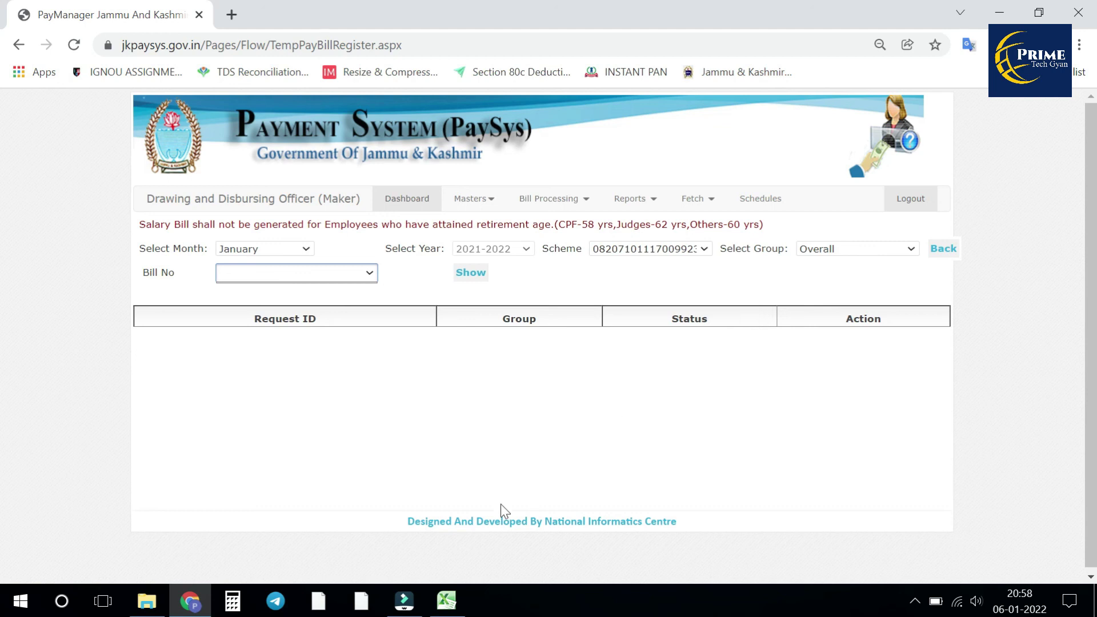
Step: Switch to the due drawn statement in Excel
click(447, 605)
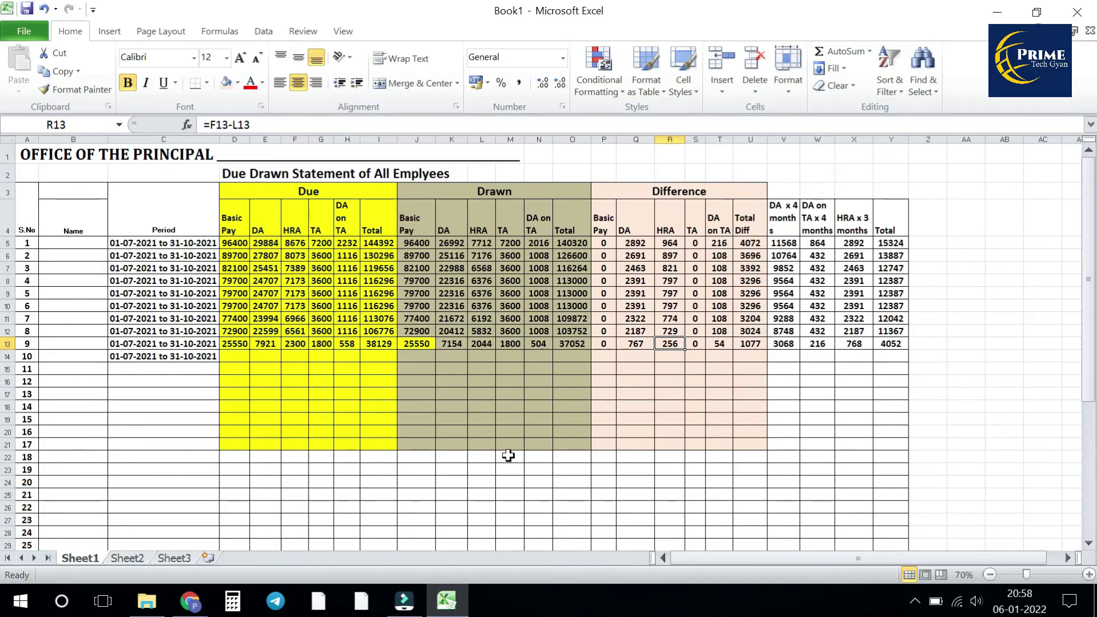